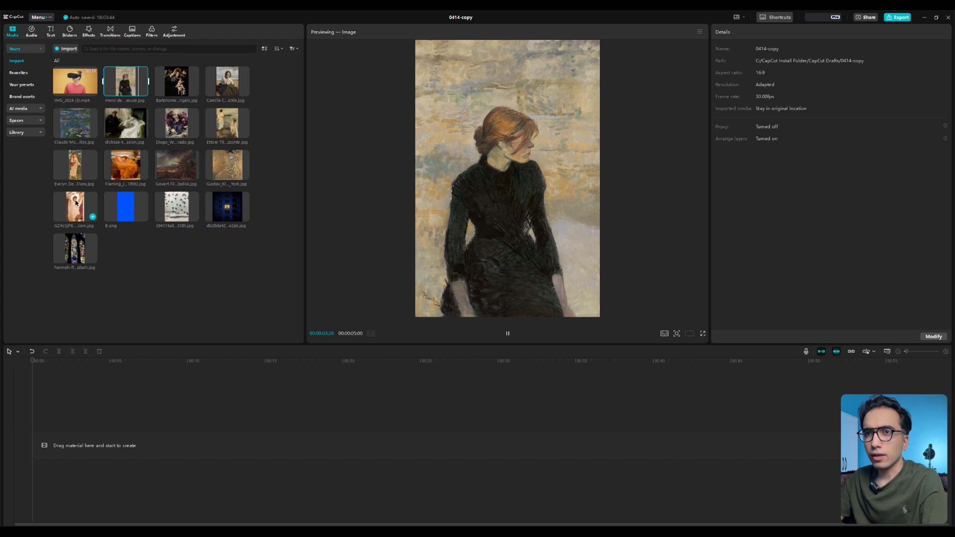
Select the twelve painting images from Henri to GZ4c and drag them onto the timeline in sequence.
shift+click(76, 203)
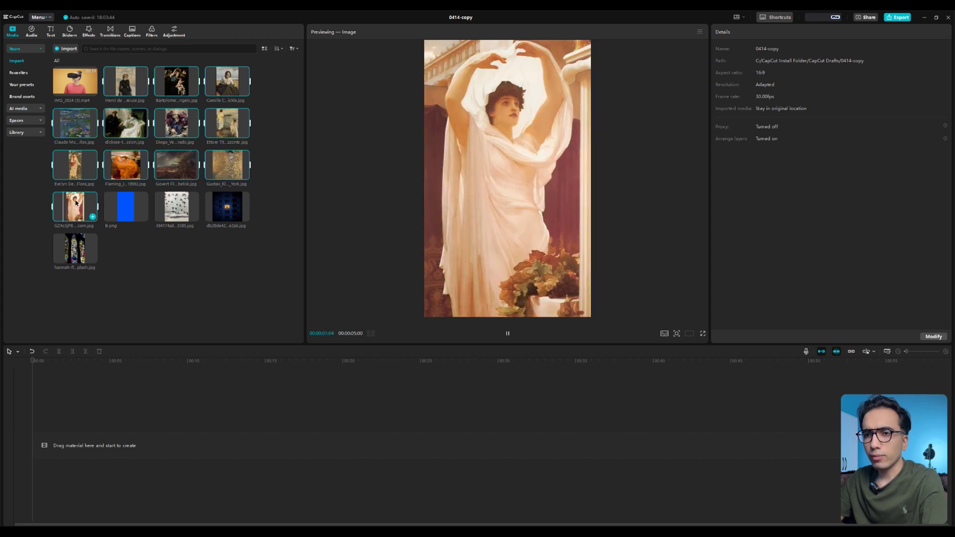
drag(75, 203, 68, 445)
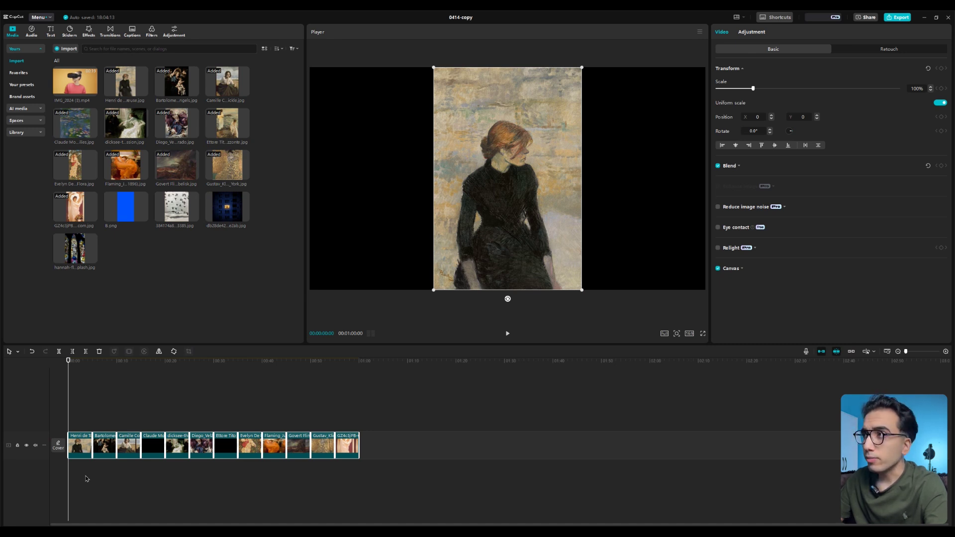
Zoom in on the timeline and cut the first painting clip down to three frames.
scroll(72, 369, up, 2)
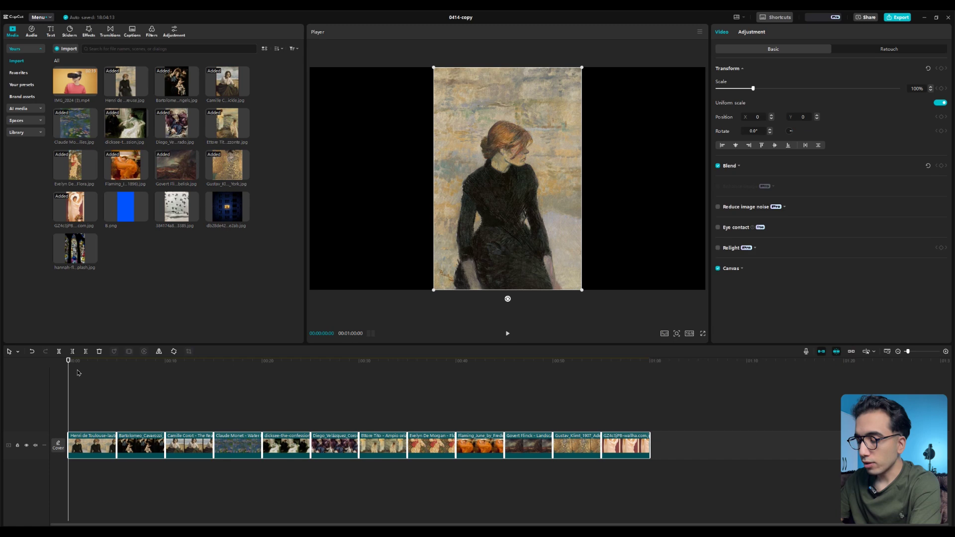
key(Right)
key(Right)
key(Right)
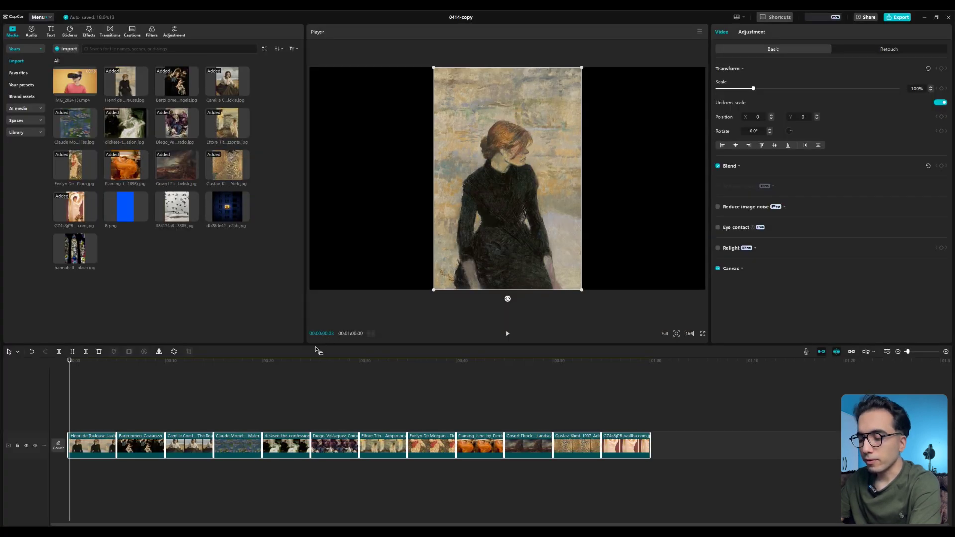
key(ctrl+equal)
key(ctrl+equal)
key(ctrl+equal)
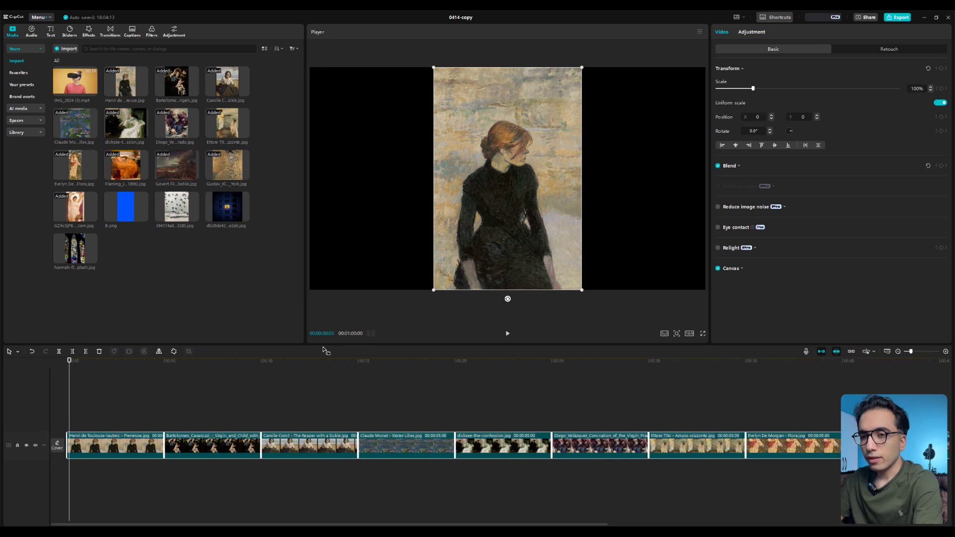
key(Delete)
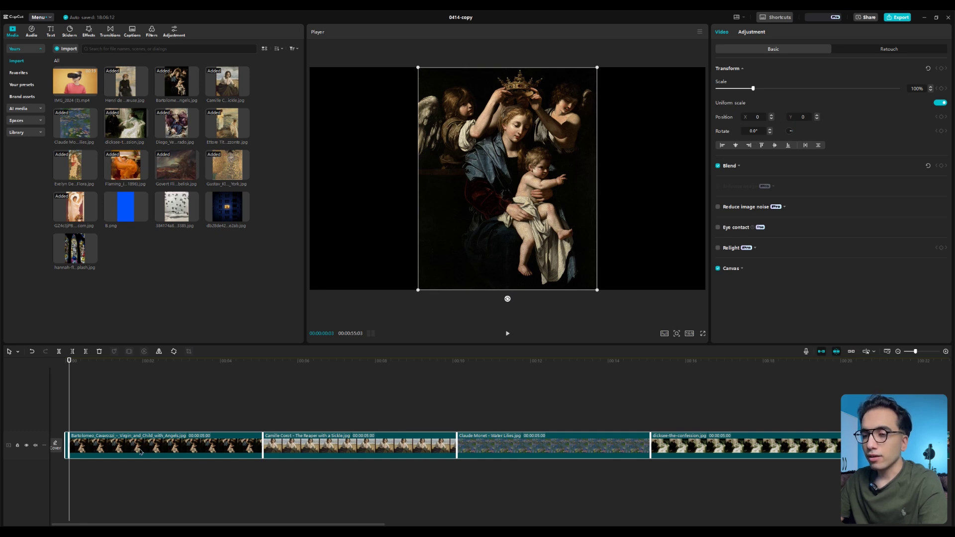
key(ctrl+equal)
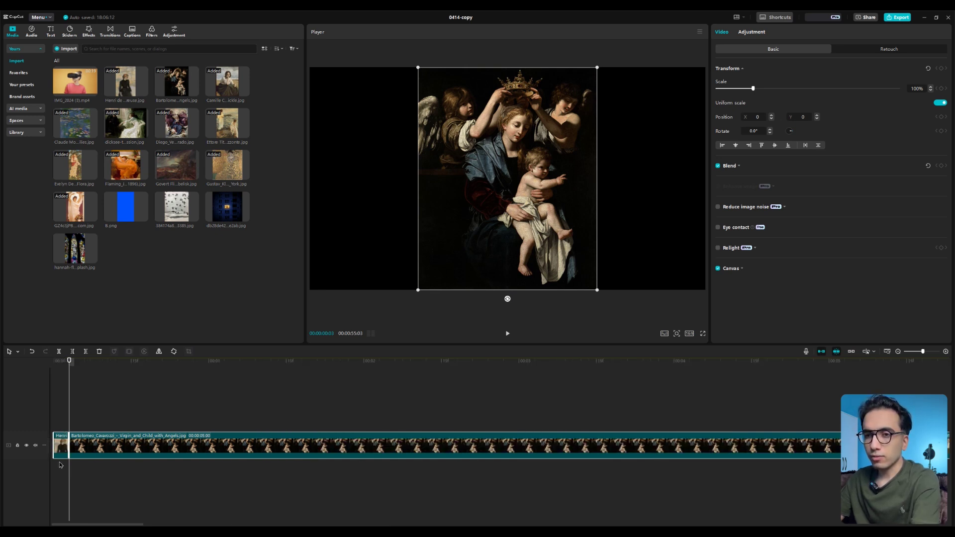
Trim the Bartolomeo, Corot, Monet, Dicksee, Diego, De Morgan and Flaming June clips to a few frames each.
drag(71, 366, 102, 386)
click(83, 381)
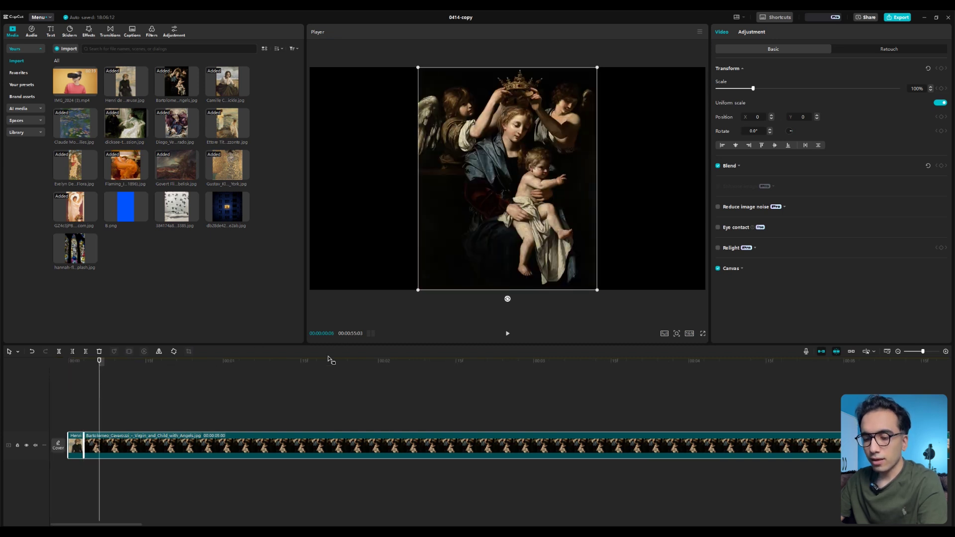
key(w)
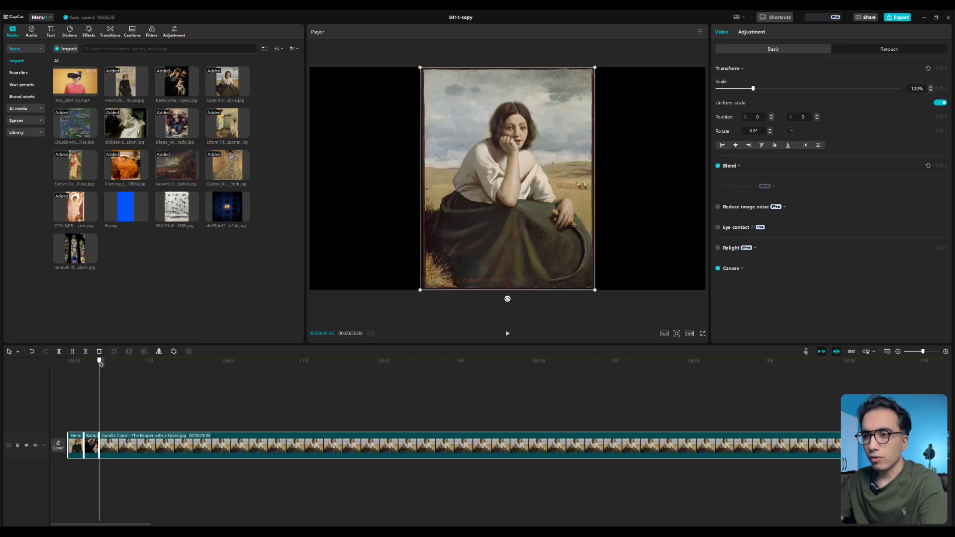
drag(101, 365, 115, 365)
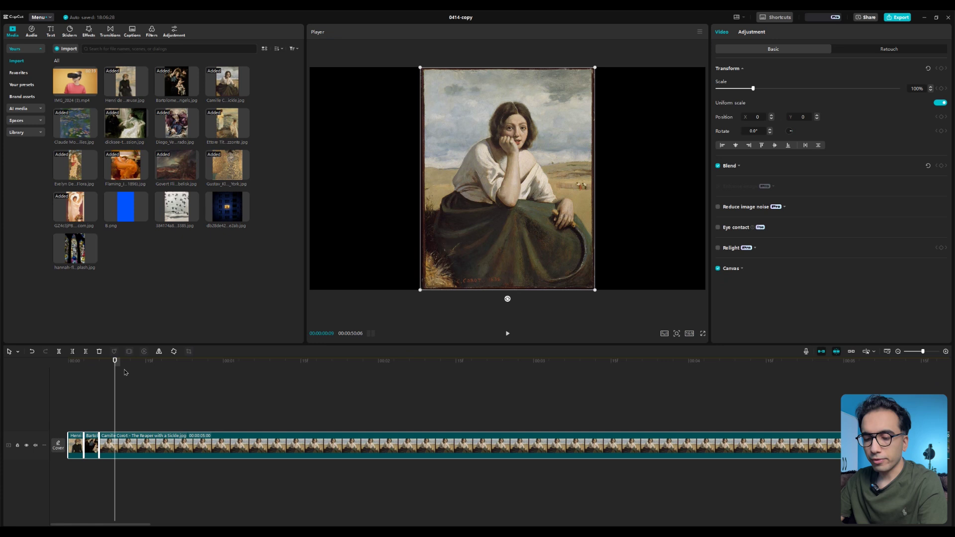
key(w)
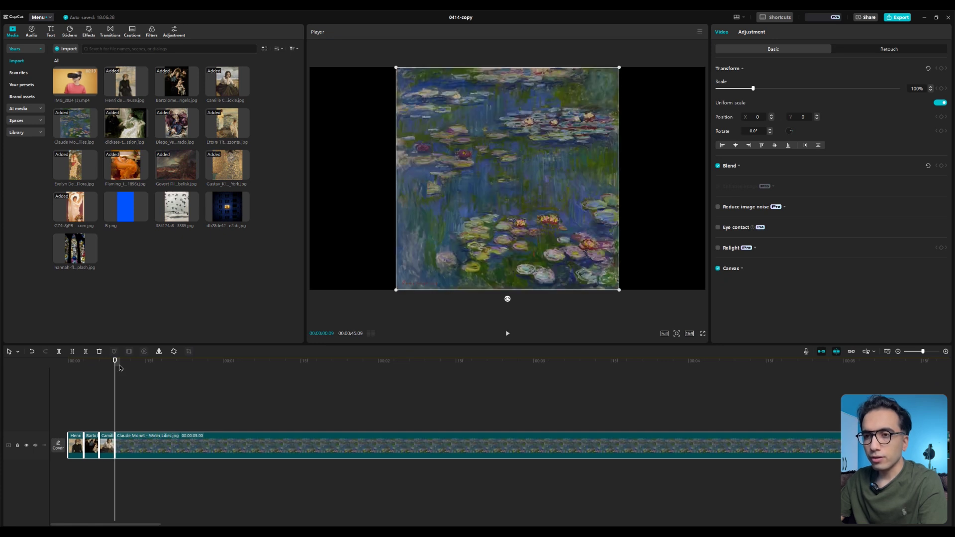
drag(120, 368, 135, 369)
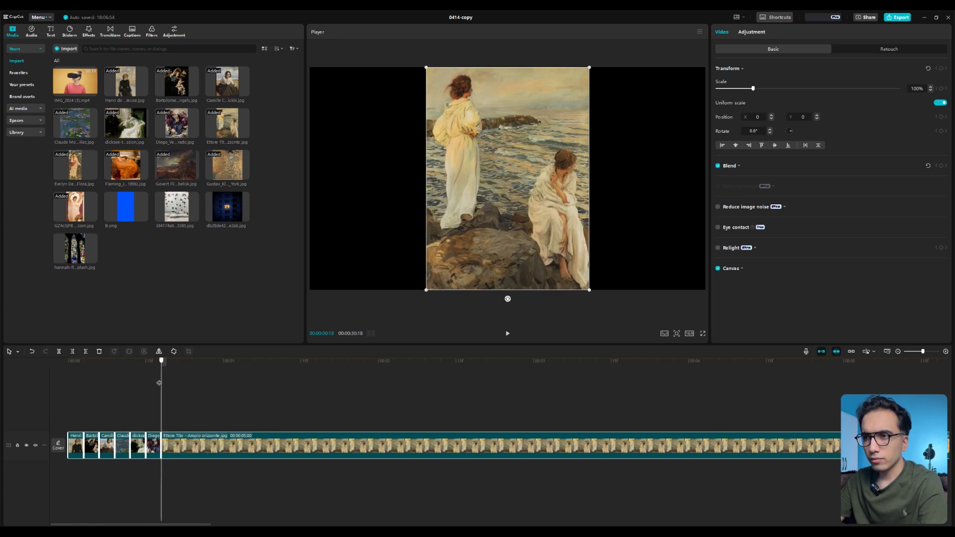
key(w)
drag(160, 389, 217, 399)
key(w)
key(w)
key(w)
drag(217, 399, 249, 401)
key(w)
key(w)
Trim the last GZ4c3 clip and play back the shortened sequence.
click(127, 392)
key(Home)
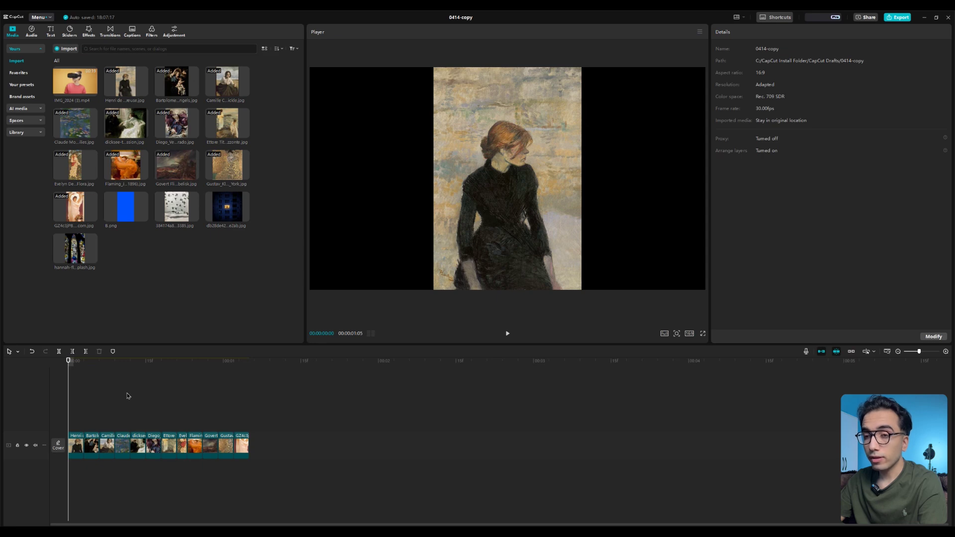
key(space)
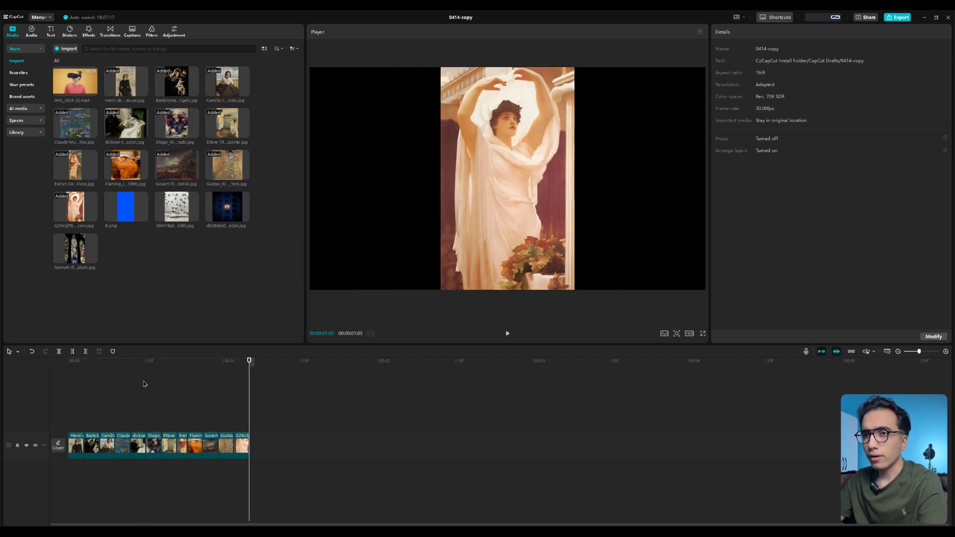
Append the flying-birds image trimmed to three frames, then add the hannah image after it.
drag(194, 217, 249, 449)
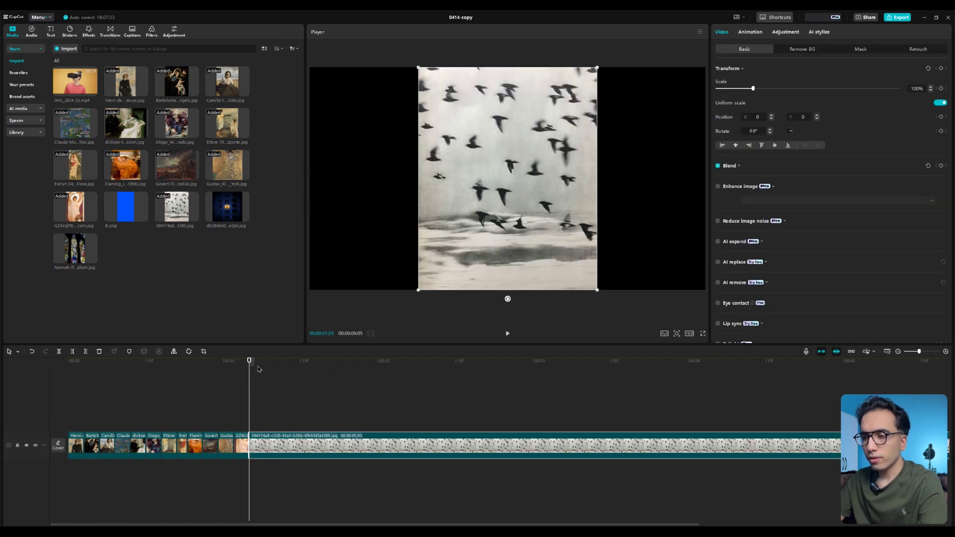
key(Right)
key(Right)
key(Right)
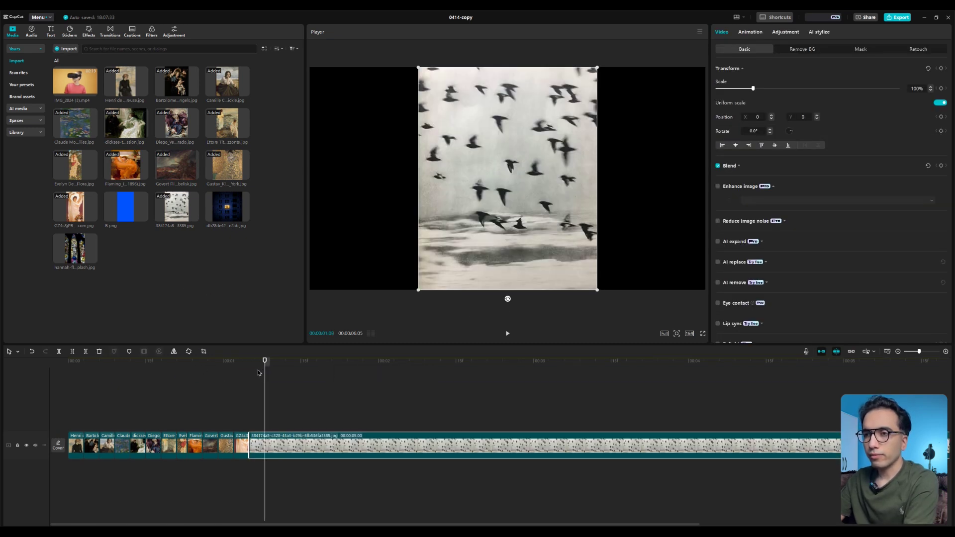
key(w)
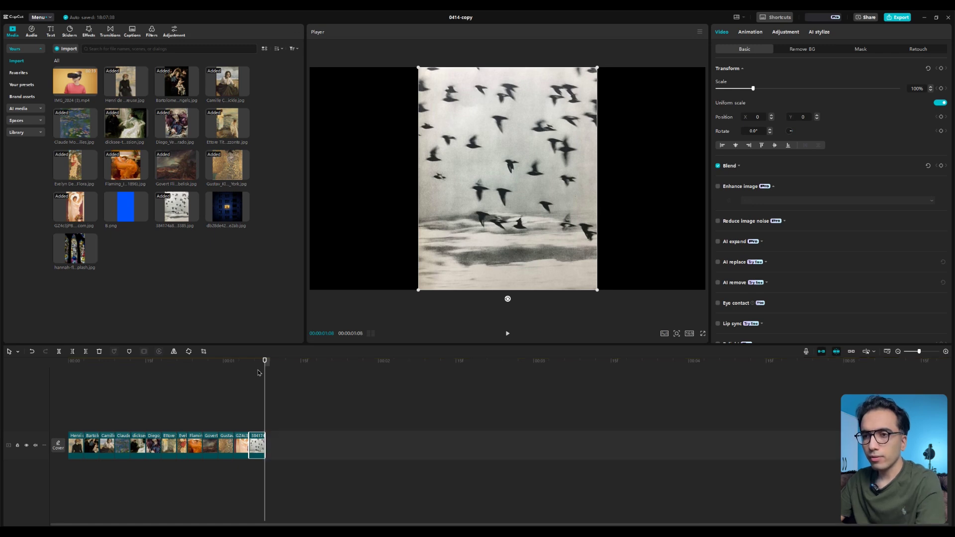
drag(78, 250, 271, 448)
click(142, 417)
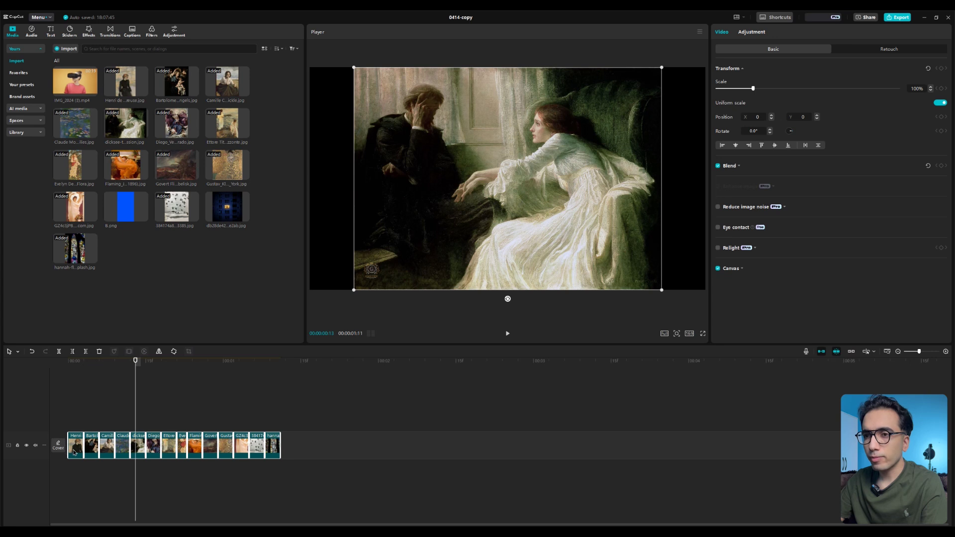
Delete the hannah clip, then copy all thirteen clips and paste a second run after them.
key(Delete)
drag(333, 401, 55, 456)
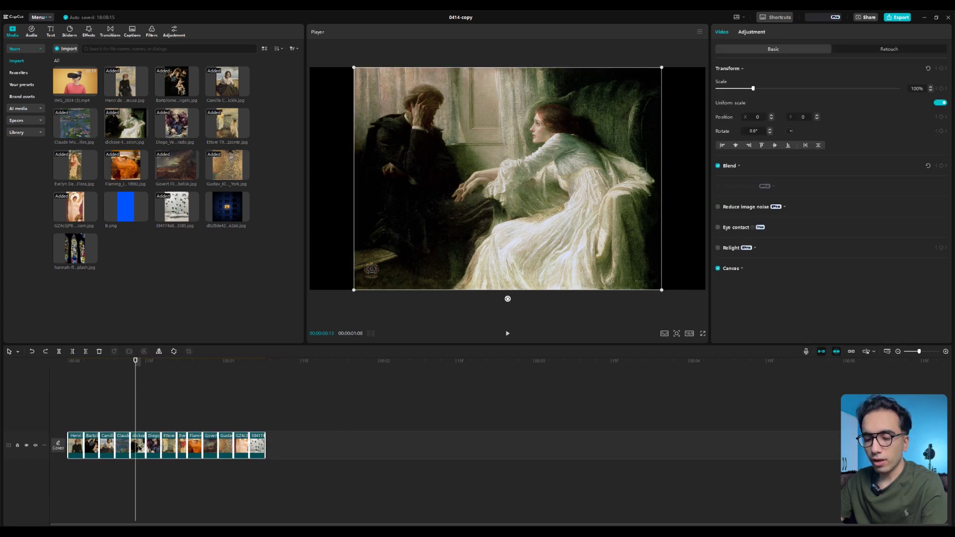
key(ctrl+c)
key(ctrl+v)
Reorder the copied Flaming June, Govert and Henri clips, then play the shuffled sequence.
mouse_move(139, 448)
mouse_down()
mouse_move(398, 450)
mouse_move(314, 451)
mouse_up()
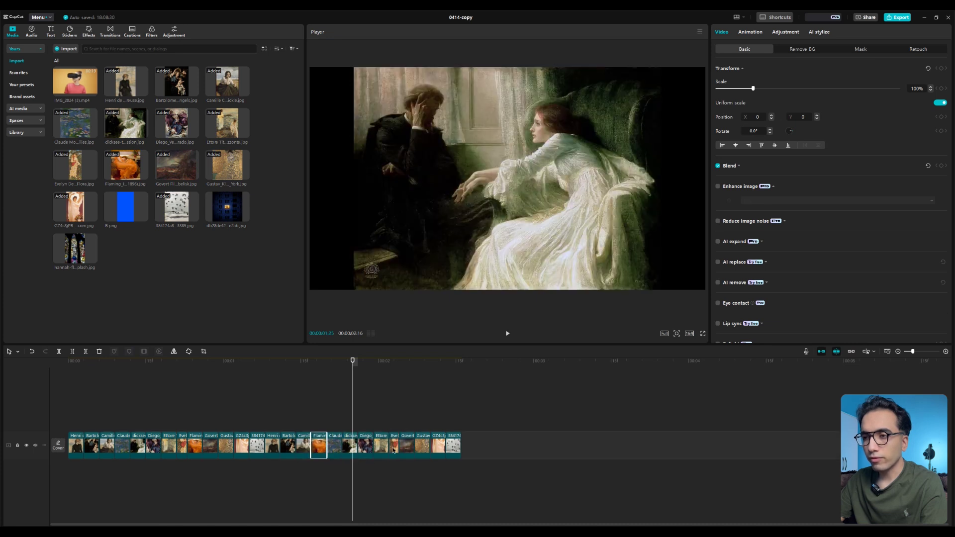
mouse_move(406, 448)
mouse_down()
mouse_move(289, 445)
mouse_move(380, 448)
mouse_up()
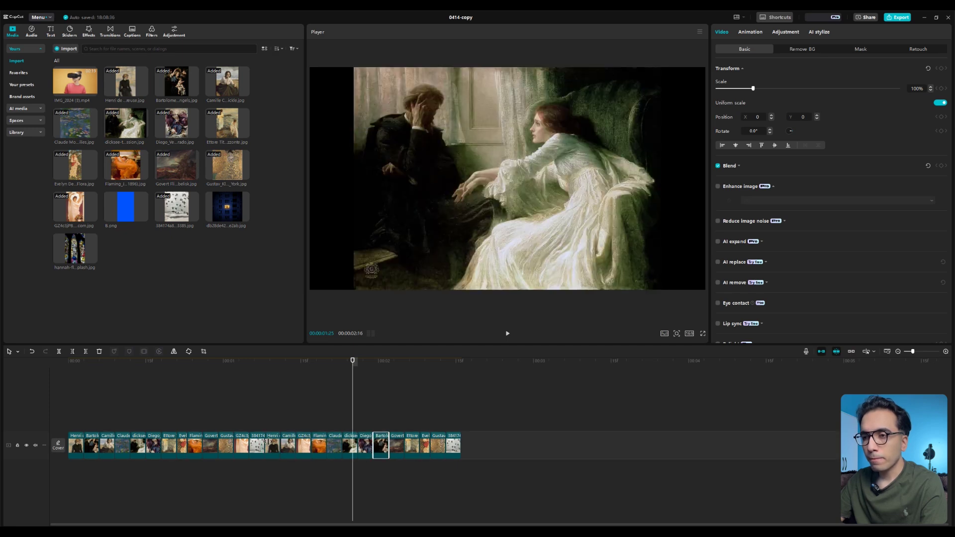
drag(271, 445, 342, 445)
click(328, 418)
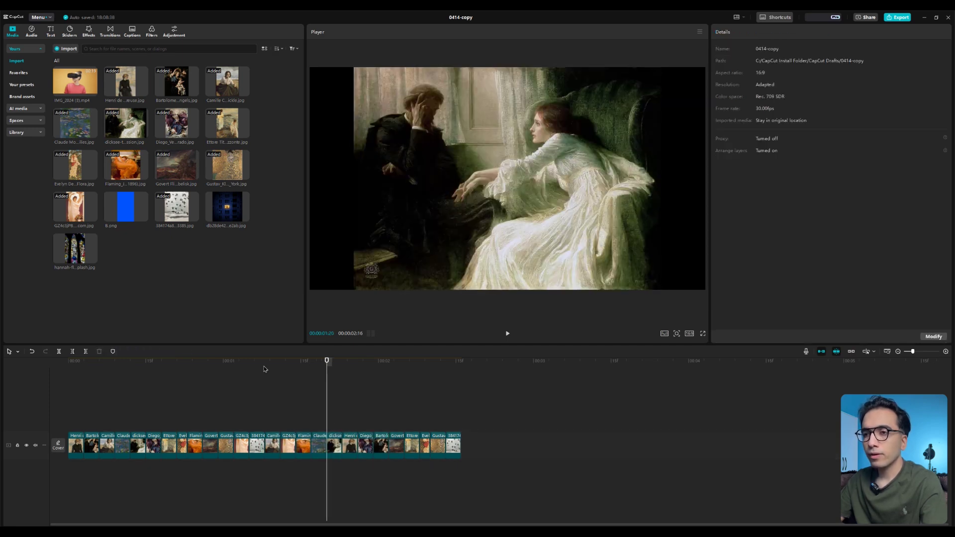
click(264, 369)
click(69, 391)
key(space)
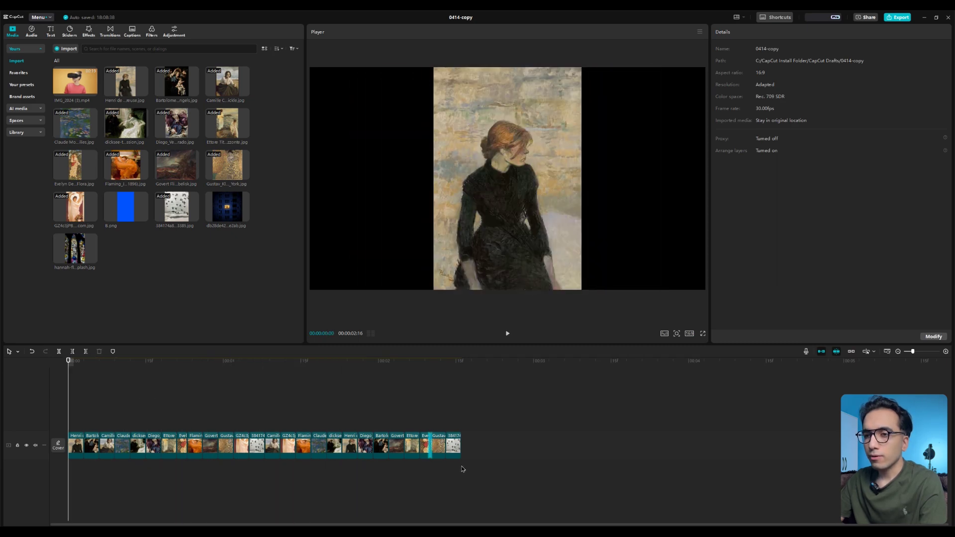
Scale up every painting clip with the Transform Scale slider, then add the IMG_2024 VR-headset video on the track above.
drag(465, 483, 70, 438)
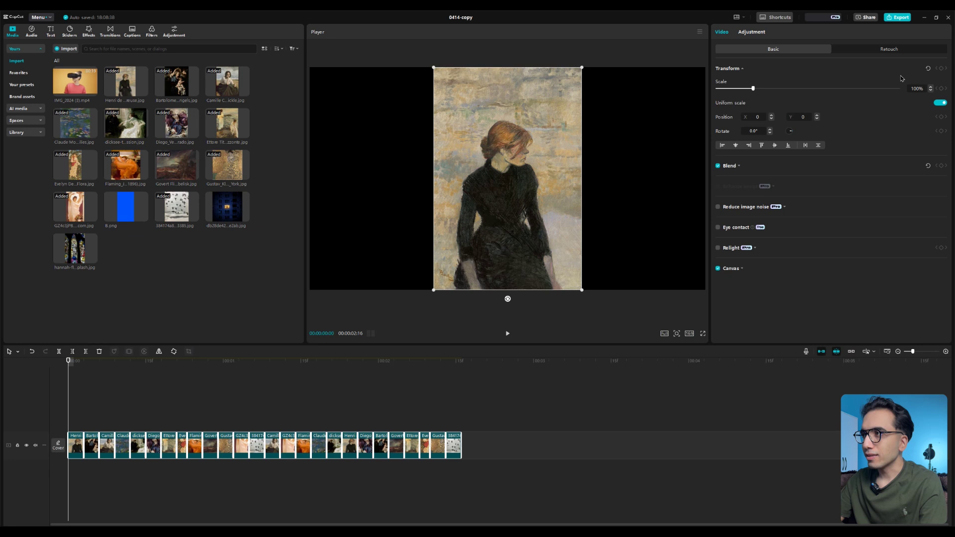
drag(753, 91, 775, 98)
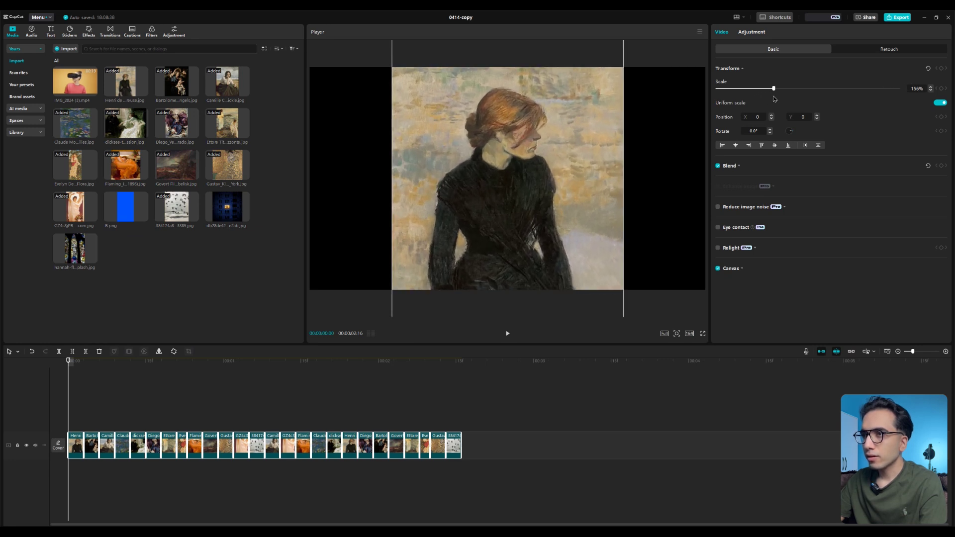
click(157, 420)
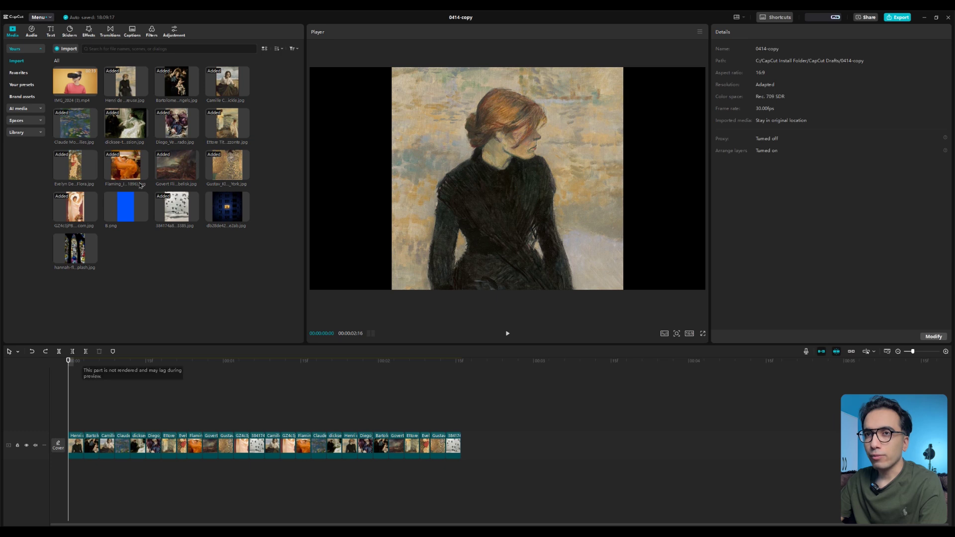
drag(92, 92, 127, 419)
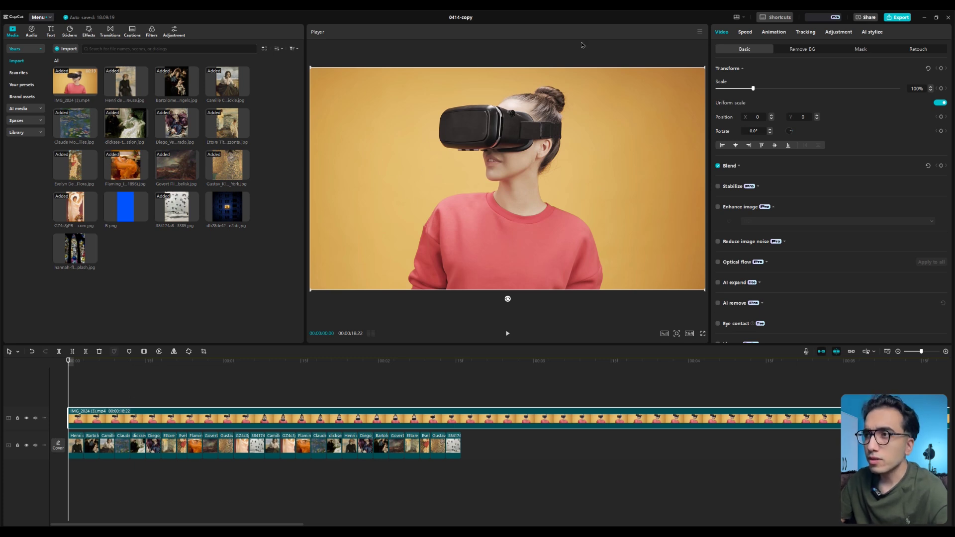
Move the playhead to 10:04 and select the VR-headset video clip for trimming.
click(398, 367)
scroll(396, 390, down, 2)
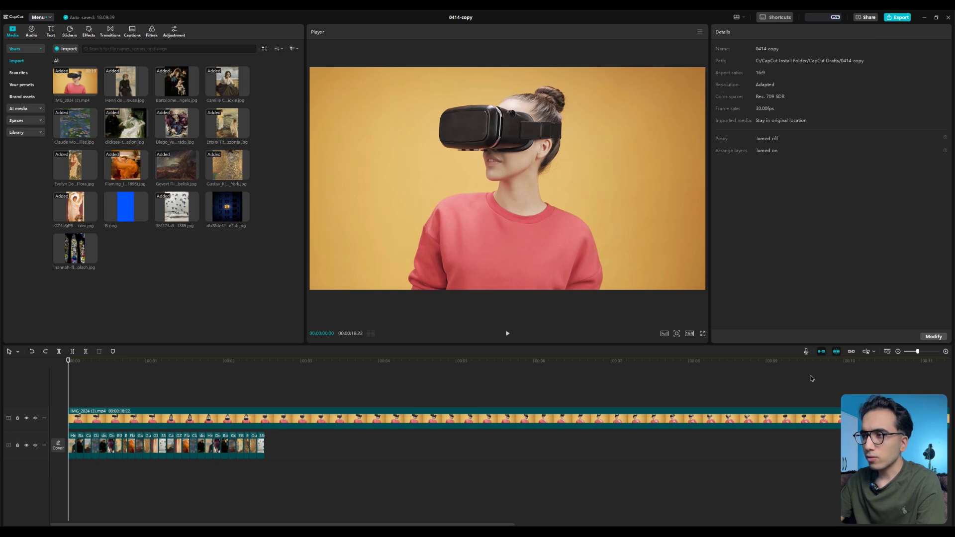
click(854, 371)
click(853, 417)
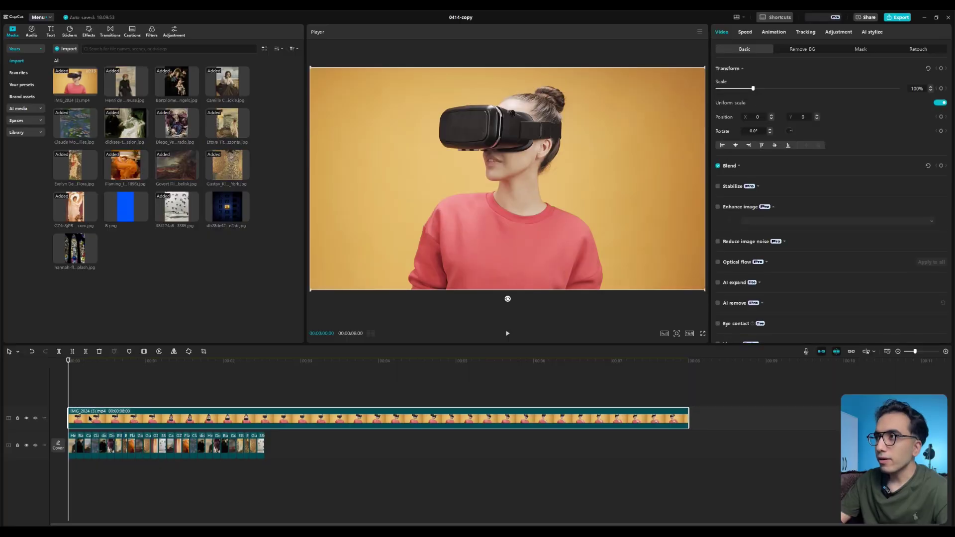
Add a Brush cutout mask with a larger brush and paint over the woman's sweater, neck and headset.
click(865, 50)
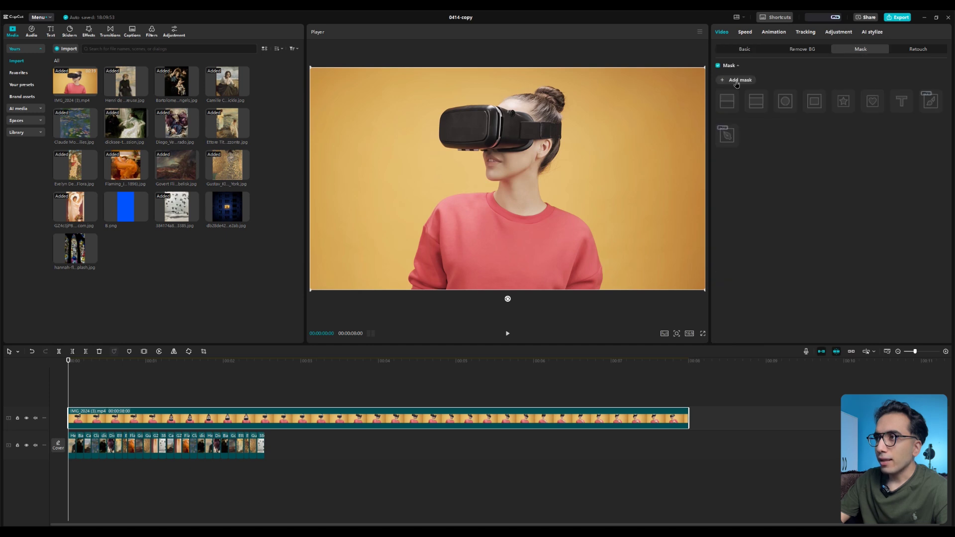
click(814, 101)
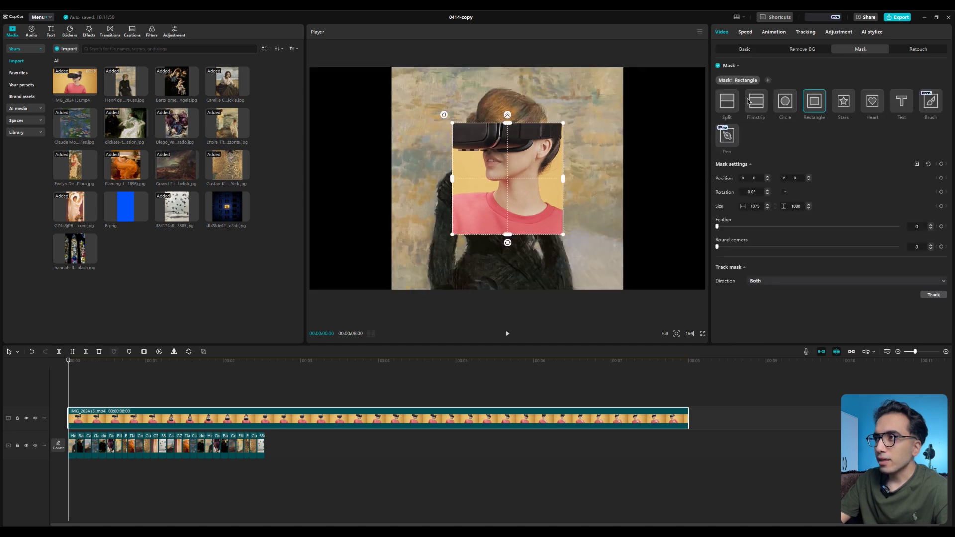
click(928, 104)
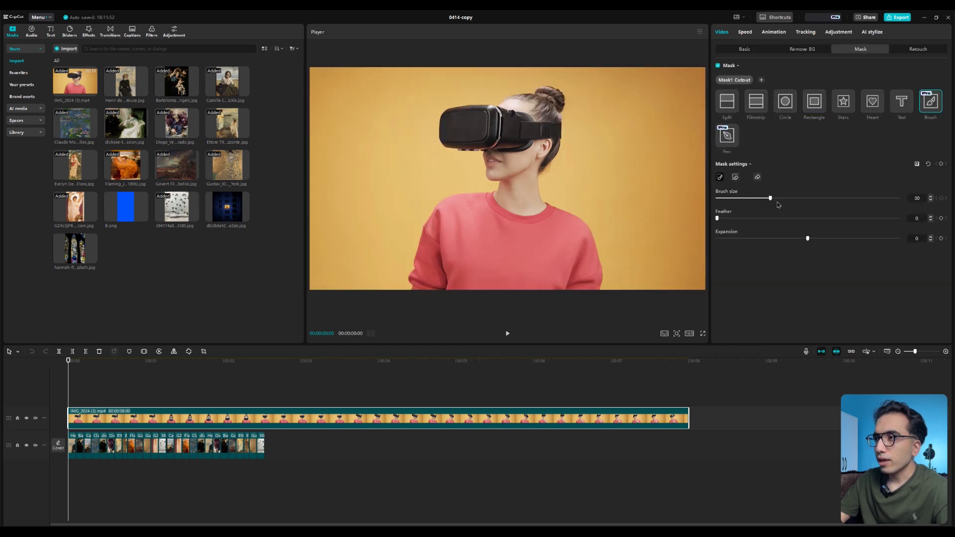
drag(770, 198, 783, 198)
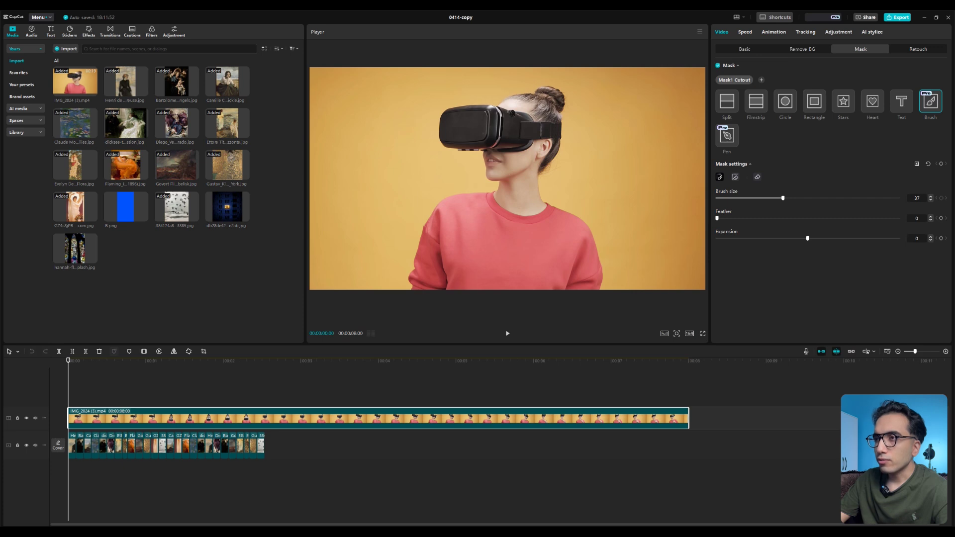
mouse_move(528, 121)
mouse_down()
mouse_move(521, 138)
mouse_move(514, 263)
mouse_up()
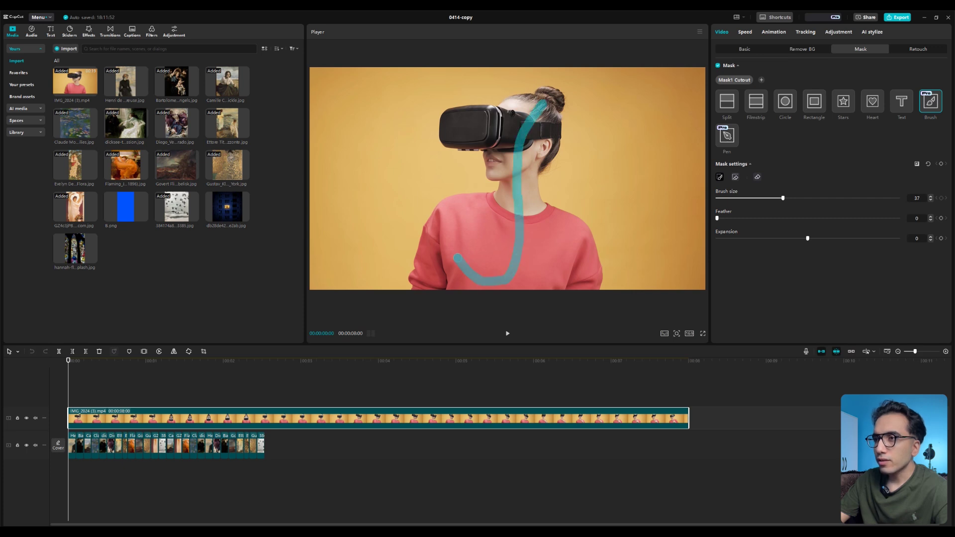
mouse_move(457, 258)
mouse_down()
mouse_move(459, 215)
mouse_move(542, 249)
mouse_up()
mouse_move(534, 202)
mouse_down()
mouse_move(509, 139)
mouse_move(491, 127)
mouse_move(460, 130)
mouse_up()
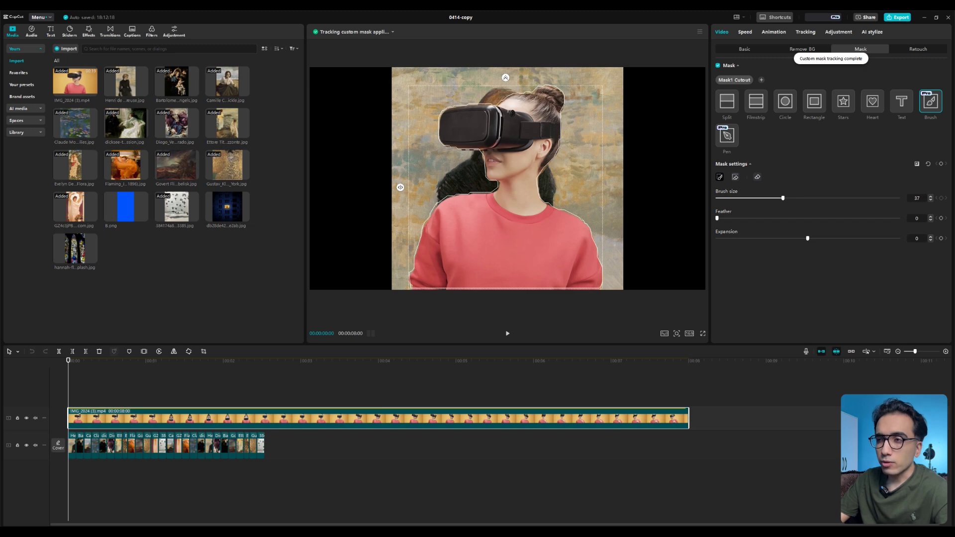
Invert the mask so the paintings fill her silhouette, and preview playback from the start.
key(space)
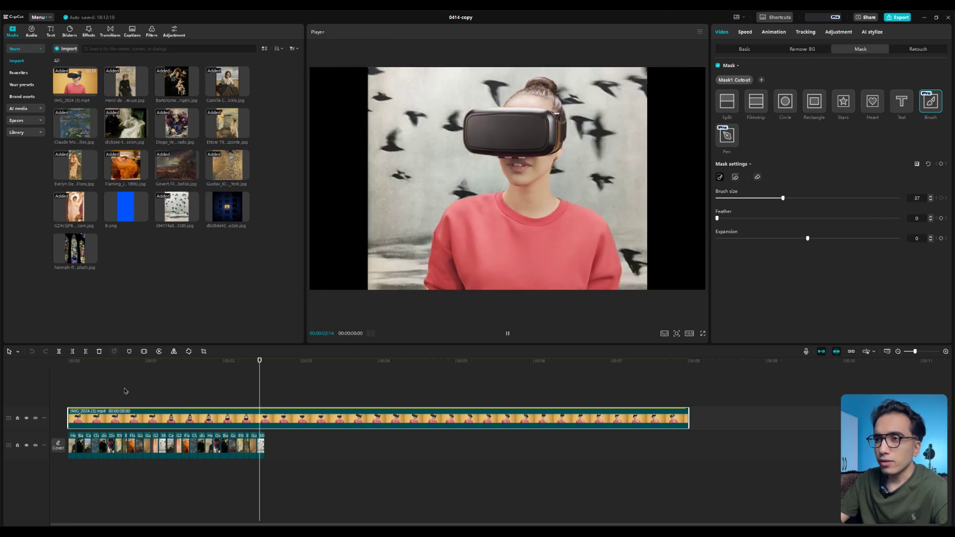
key(space)
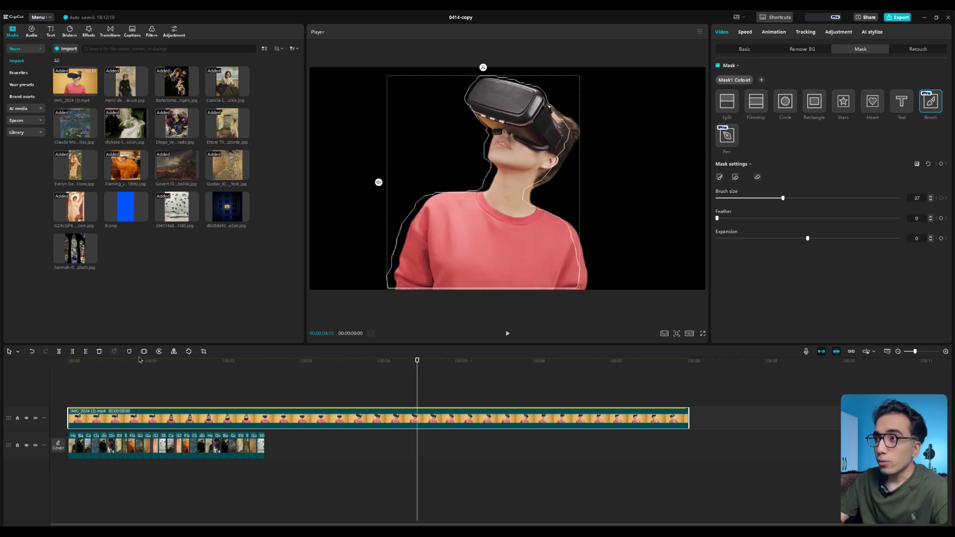
click(136, 360)
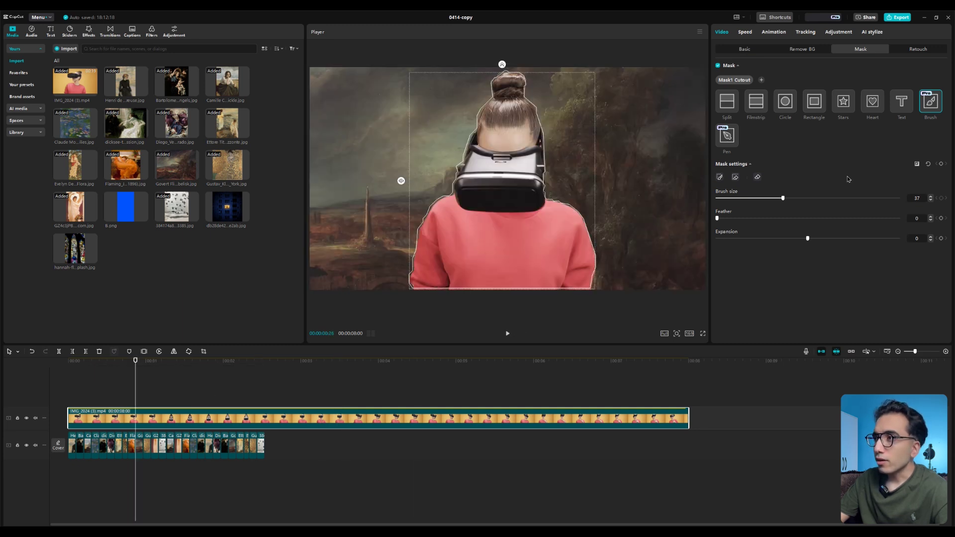
click(916, 164)
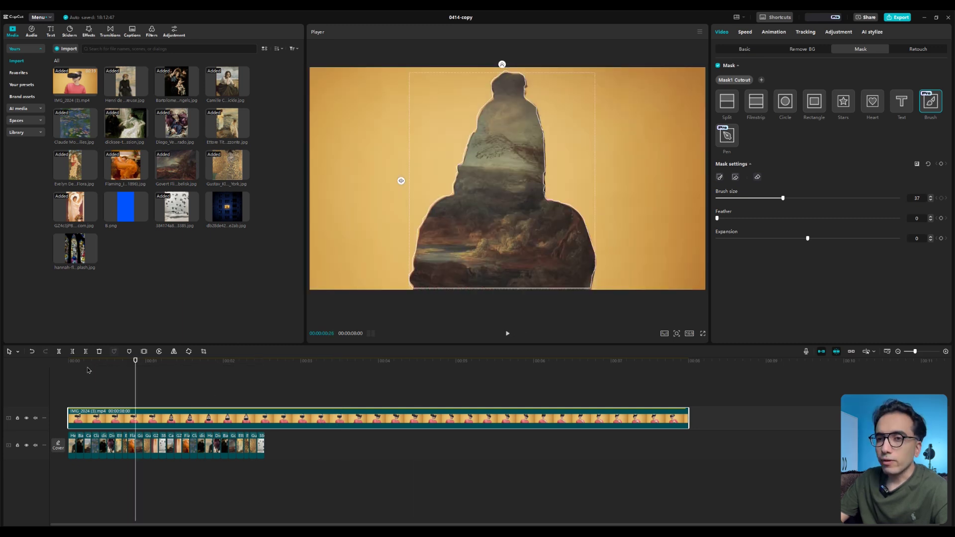
drag(92, 368, 20, 374)
click(20, 373)
key(space)
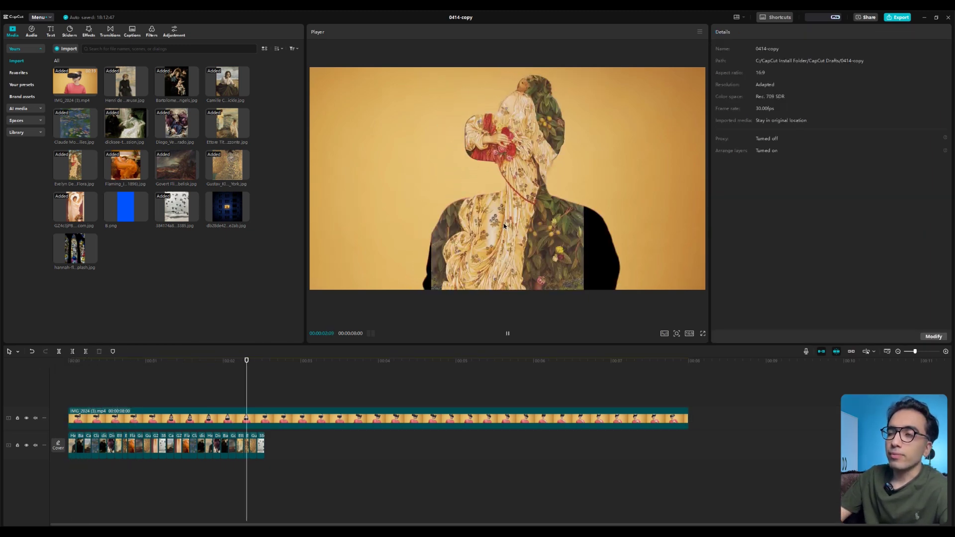
key(space)
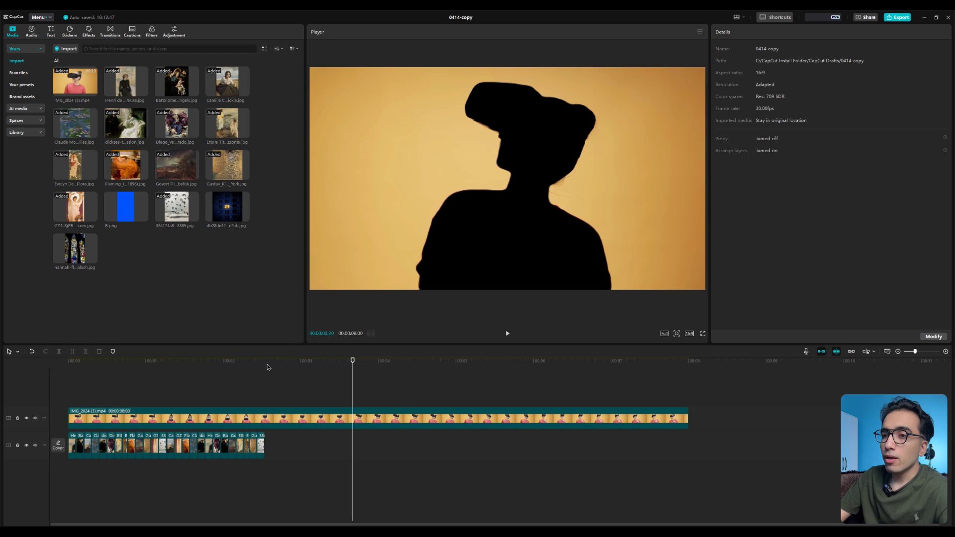
Copy the artwork image clips and paste three more copies after the originals.
key(Home)
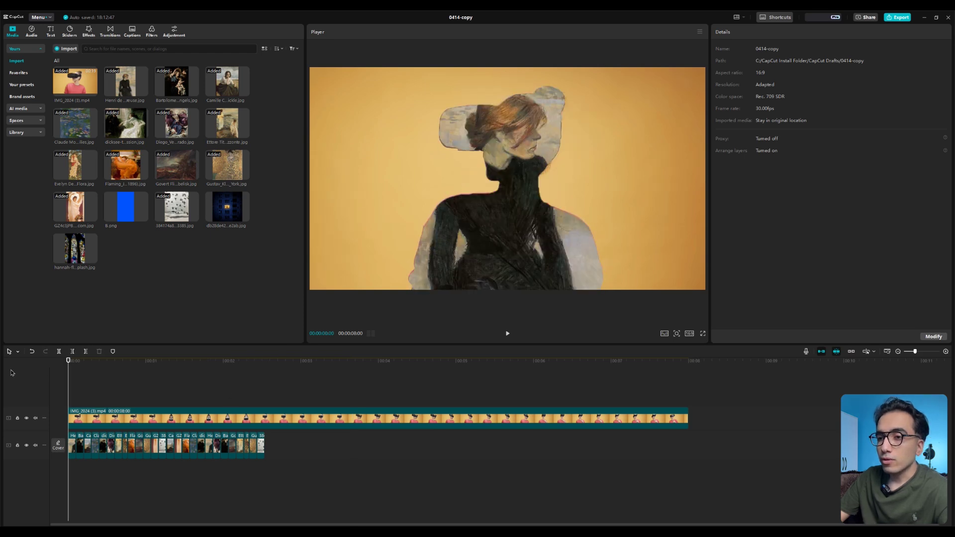
drag(167, 487, 88, 445)
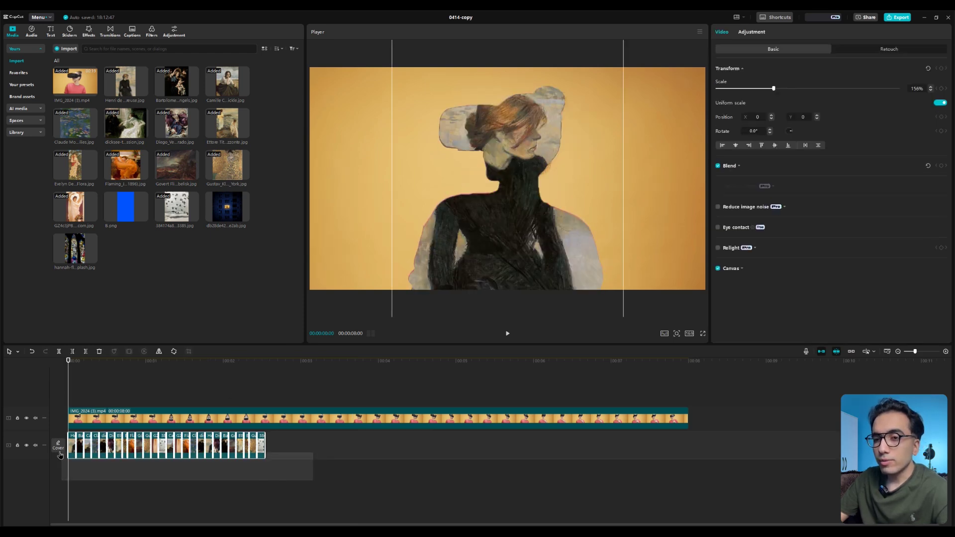
key(ctrl+c)
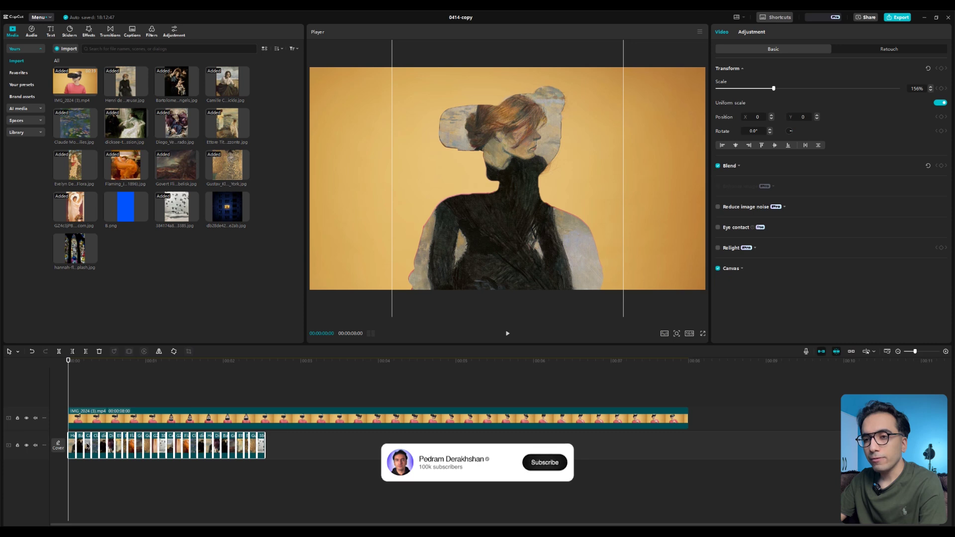
key(ctrl+v)
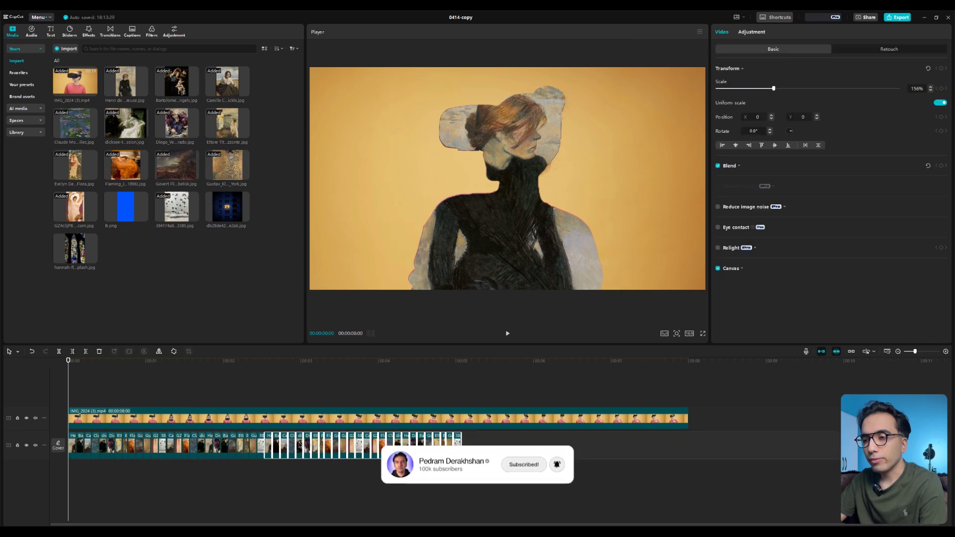
key(ctrl+v)
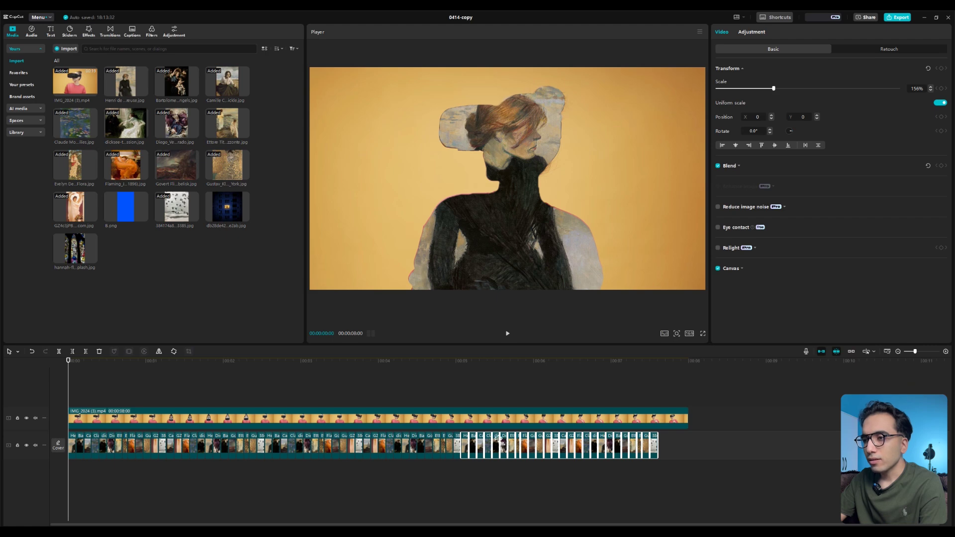
key(ctrl+v)
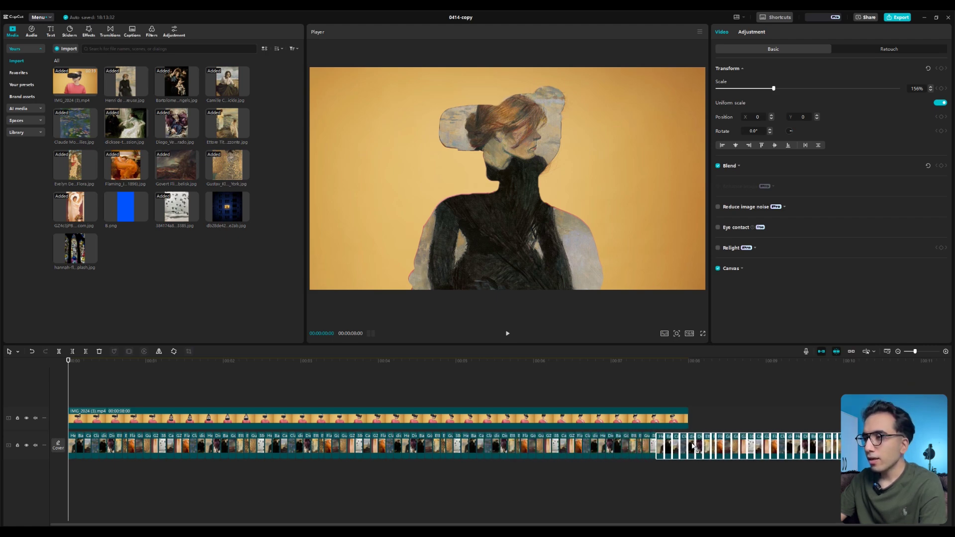
Select every image clip on the lower track and combine them into one compound clip.
click(249, 360)
drag(840, 479, 57, 458)
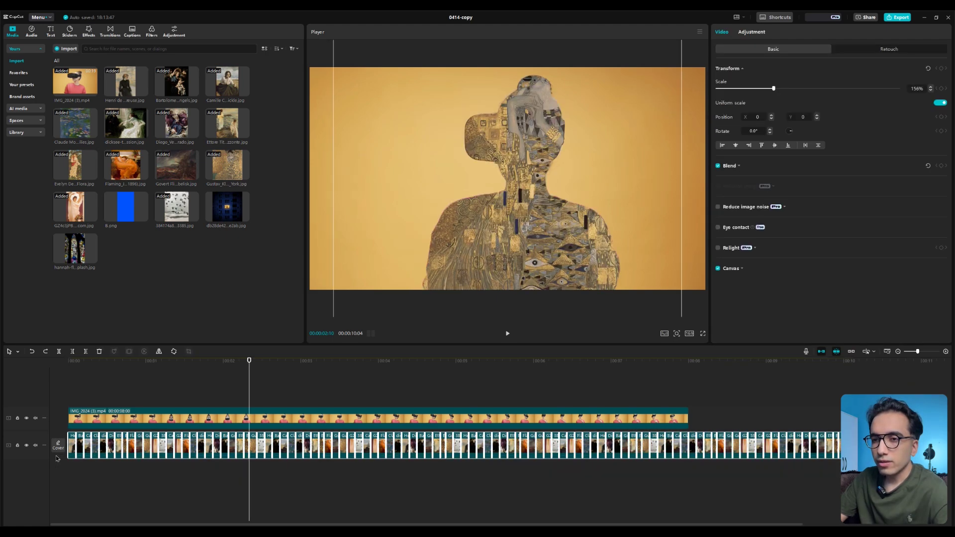
right_click(114, 445)
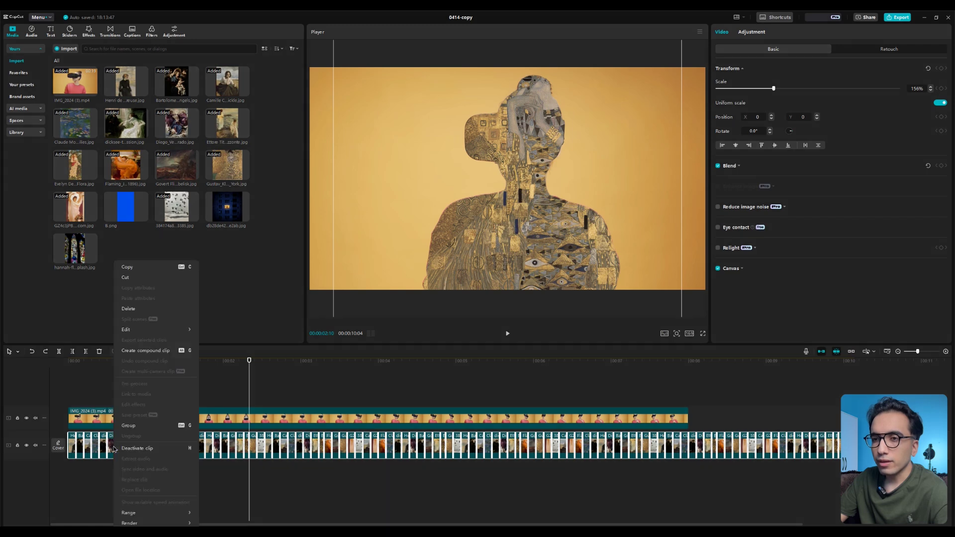
click(146, 350)
key(Down)
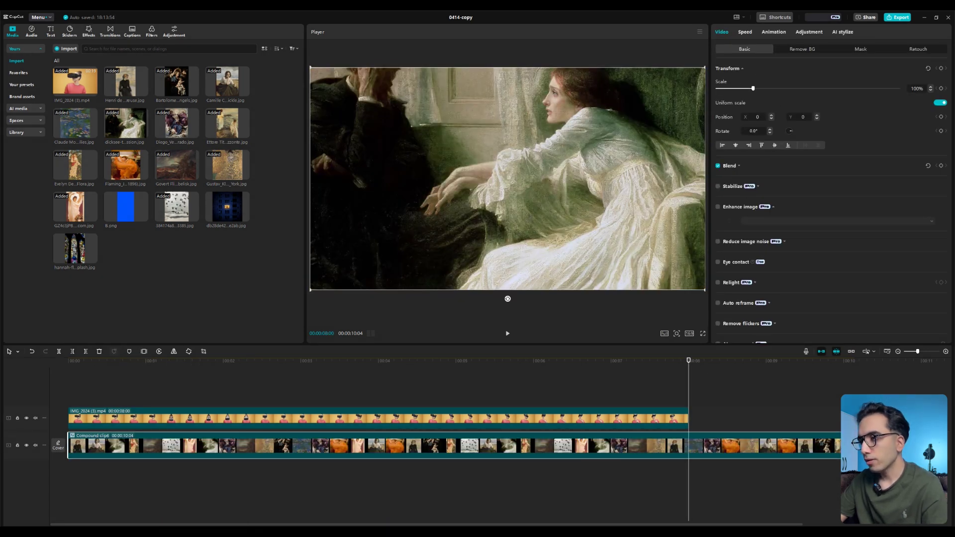
Trim Compound clip6 to end at 08:00, then merge it with the masked VR video into one compound clip.
drag(839, 446, 689, 445)
click(183, 402)
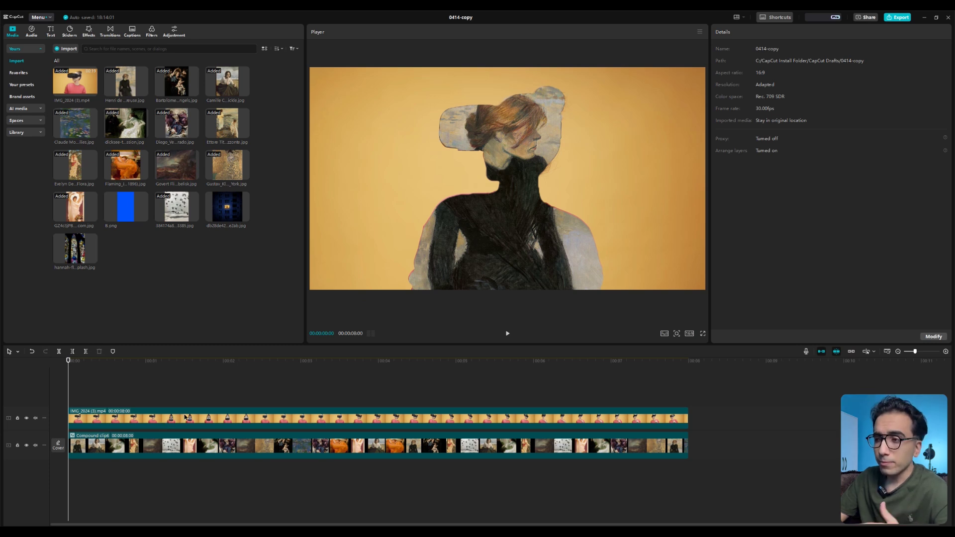
drag(723, 405, 276, 462)
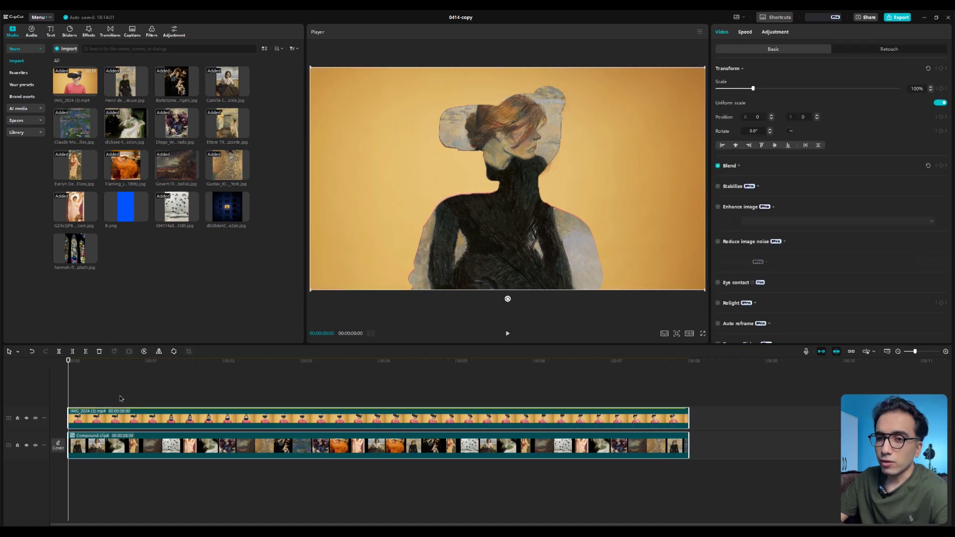
right_click(197, 437)
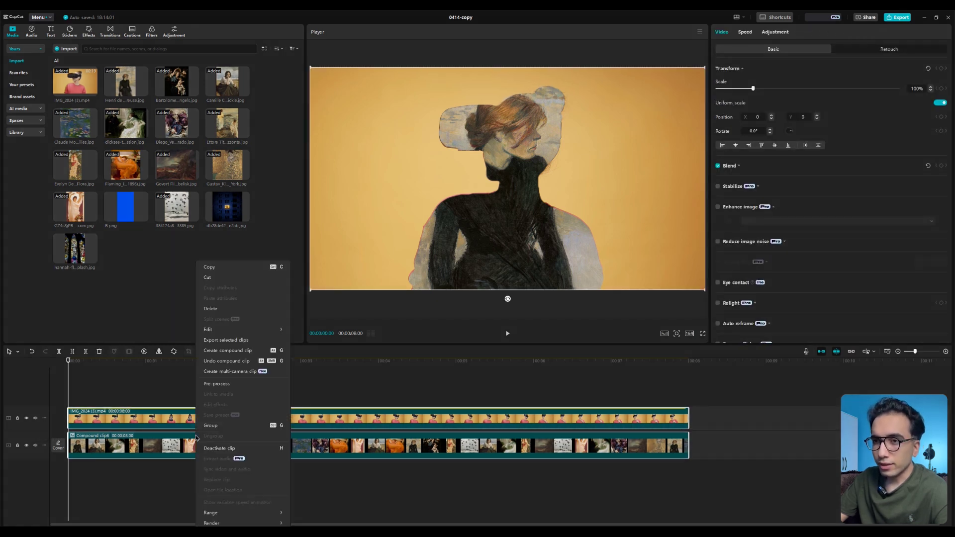
click(216, 350)
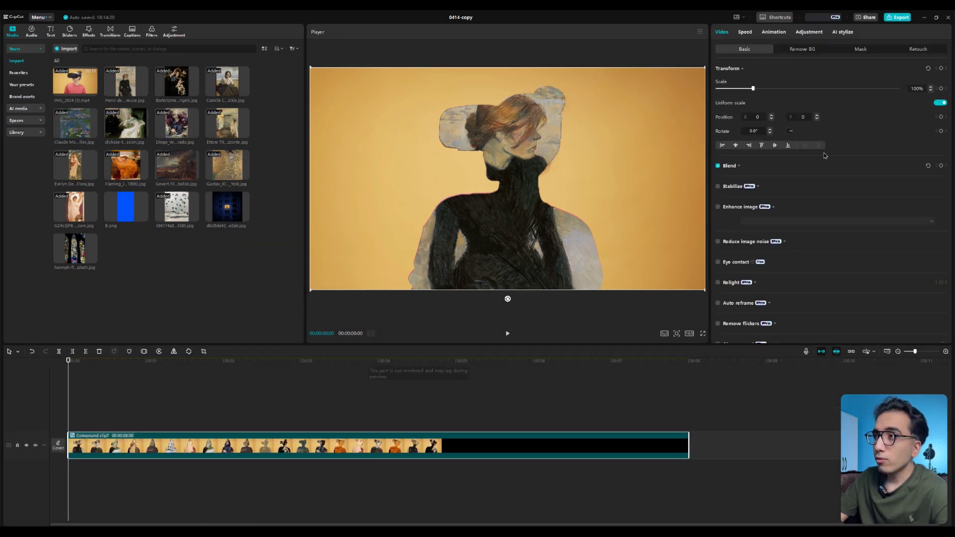
Add a Brush cutout mask to the compound clip and paint over the woman's figure.
click(865, 51)
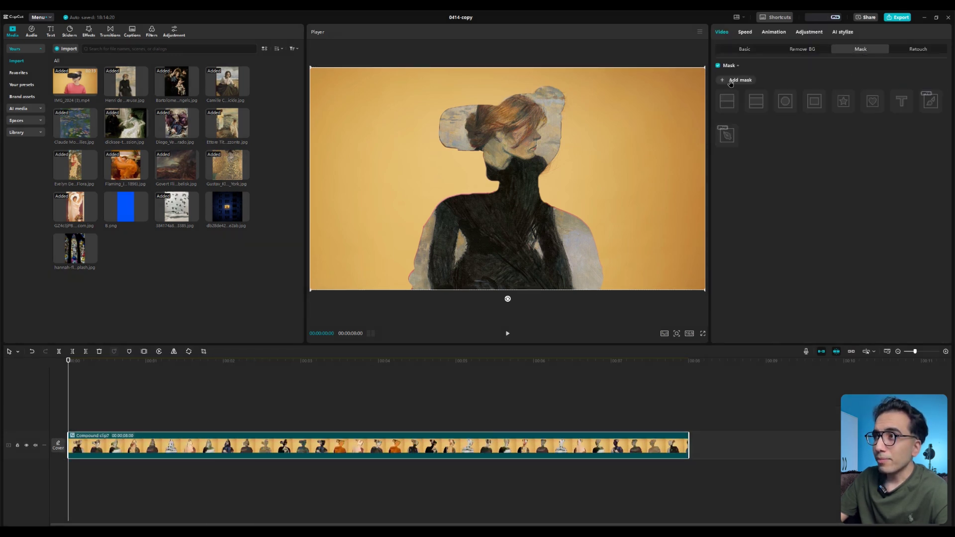
click(731, 81)
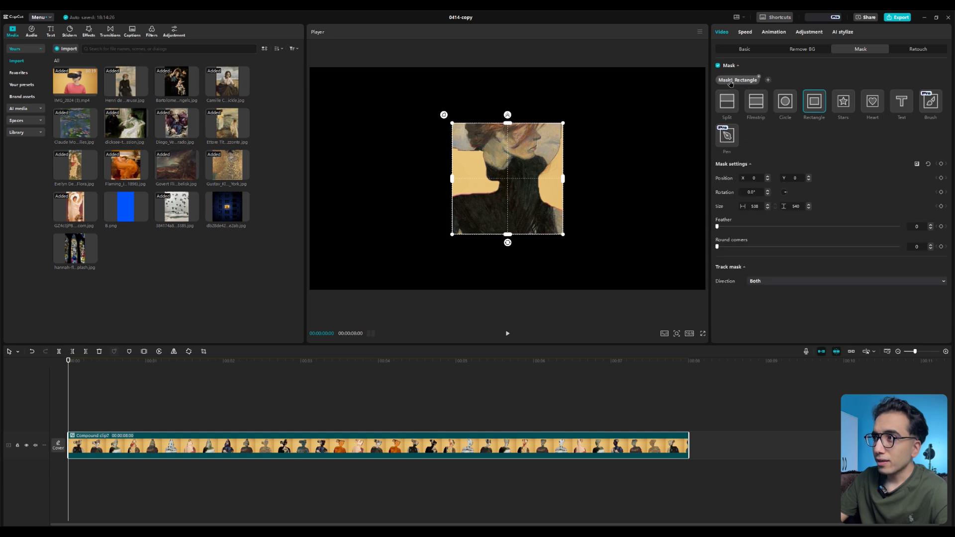
click(931, 102)
mouse_move(413, 122)
mouse_down()
mouse_move(394, 157)
mouse_move(357, 183)
mouse_move(377, 146)
mouse_up()
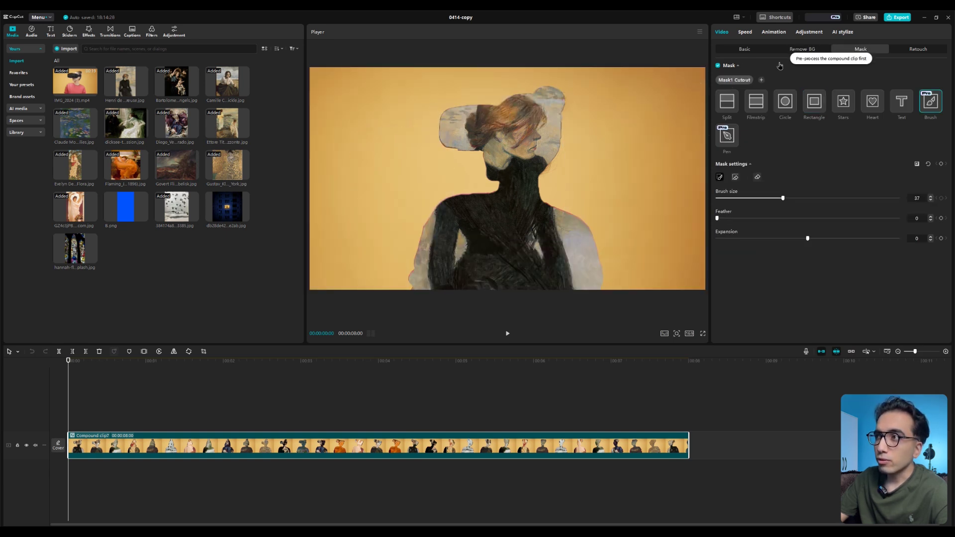
Pre-process the compound clip, then toggle its mask off and back on.
right_click(106, 448)
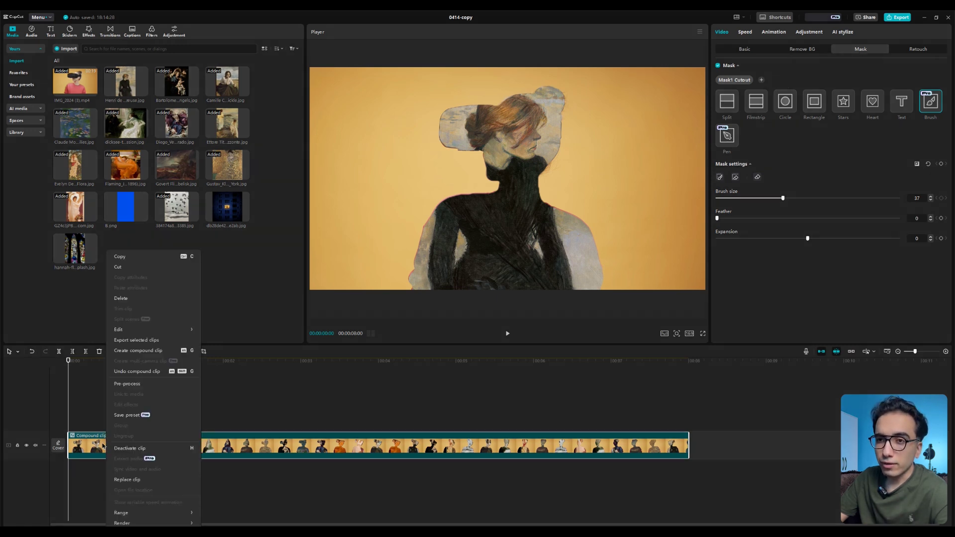
click(126, 385)
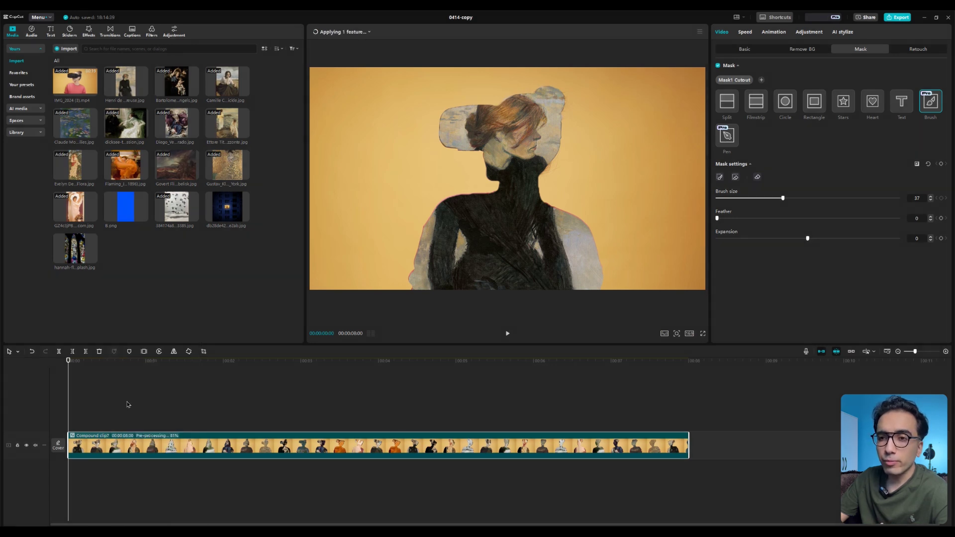
click(718, 65)
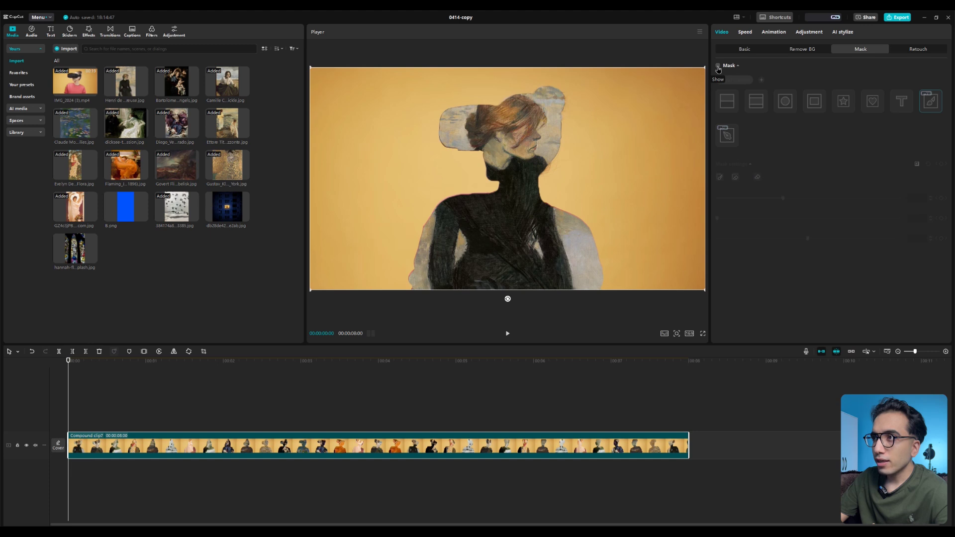
click(718, 66)
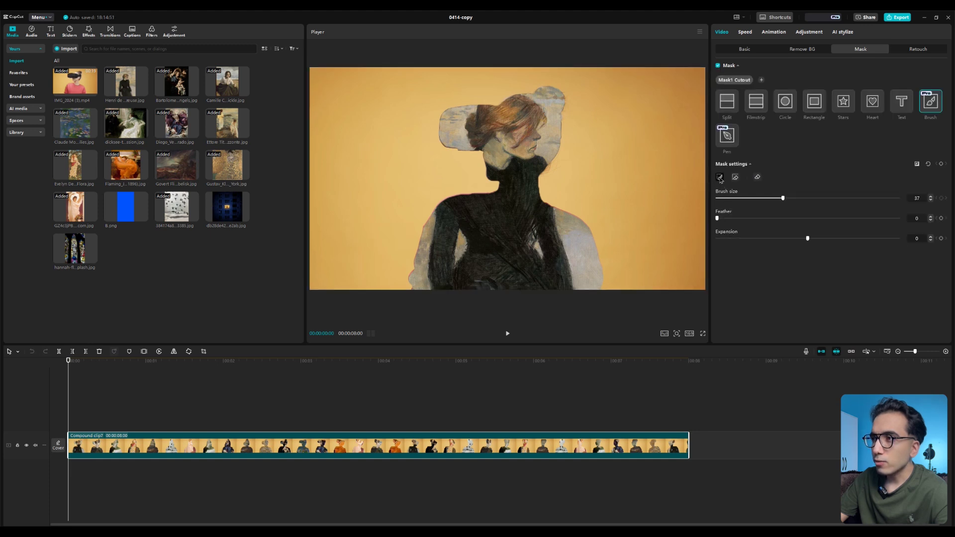
Brush a mask over the woman's figure, invert it to check coverage, and preview the clip.
click(720, 178)
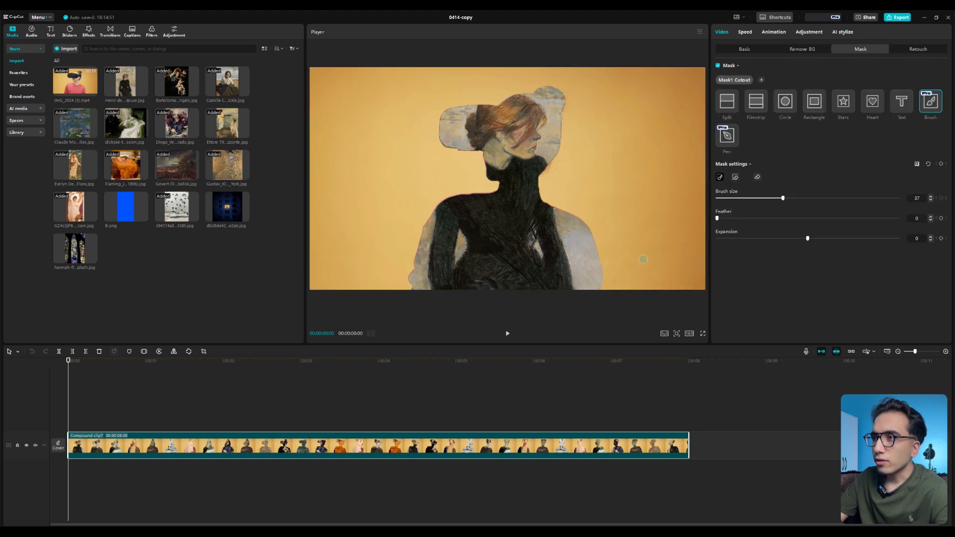
mouse_move(643, 259)
mouse_down()
mouse_move(618, 177)
mouse_move(617, 110)
mouse_move(539, 79)
mouse_move(436, 93)
mouse_move(382, 119)
mouse_move(374, 163)
mouse_move(405, 192)
mouse_move(361, 233)
mouse_move(363, 256)
mouse_up()
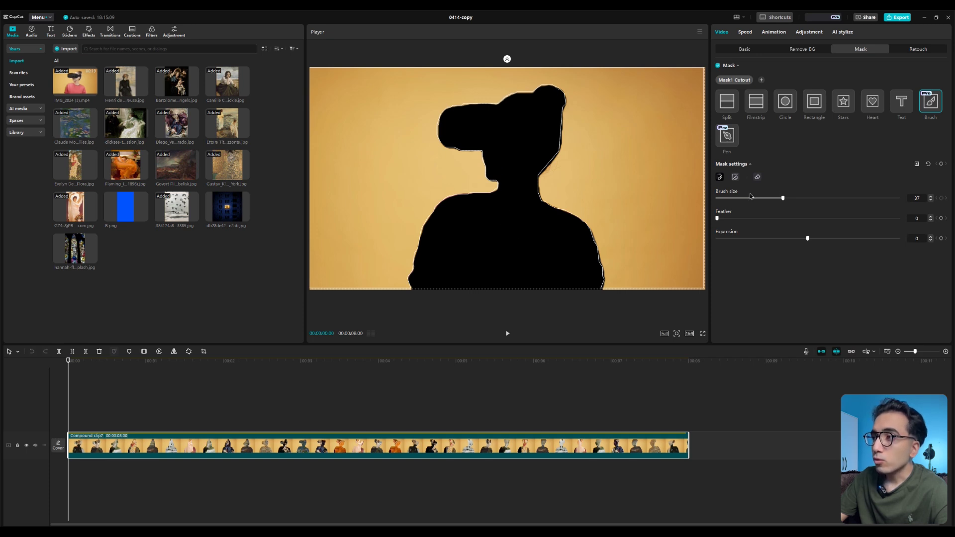
click(916, 165)
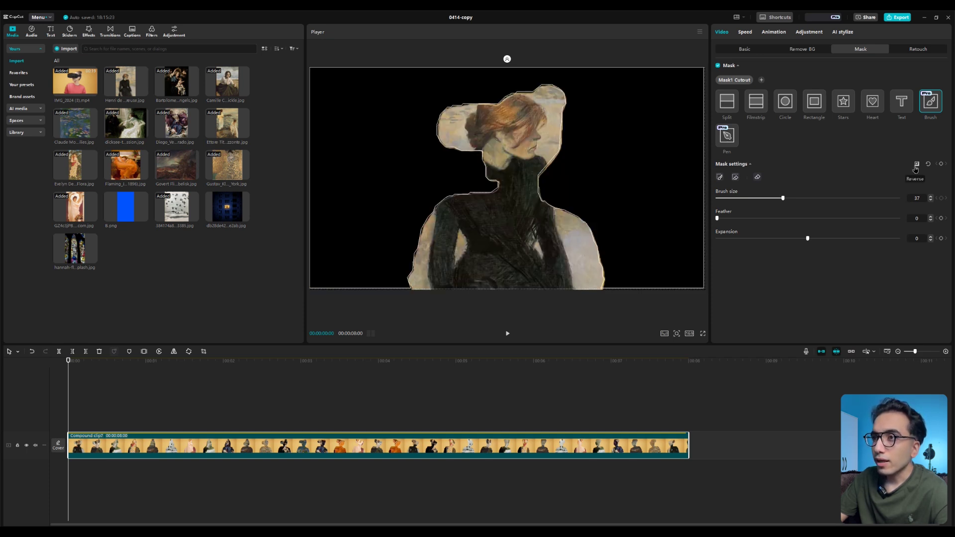
key(space)
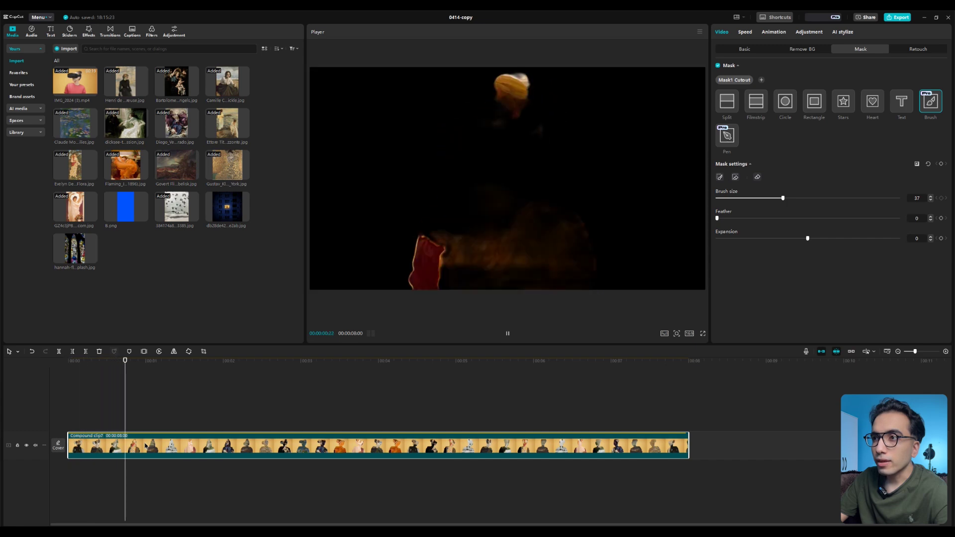
key(space)
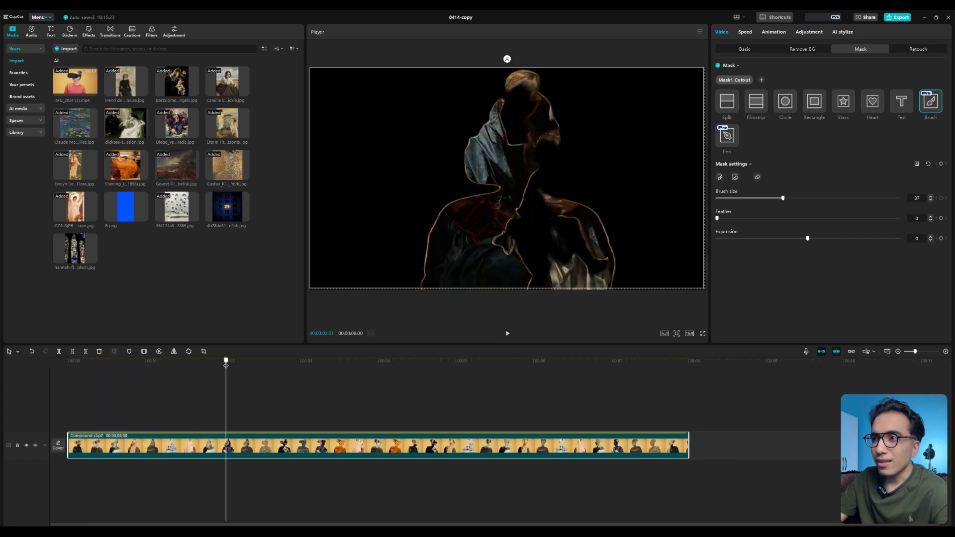
drag(226, 365, 197, 372)
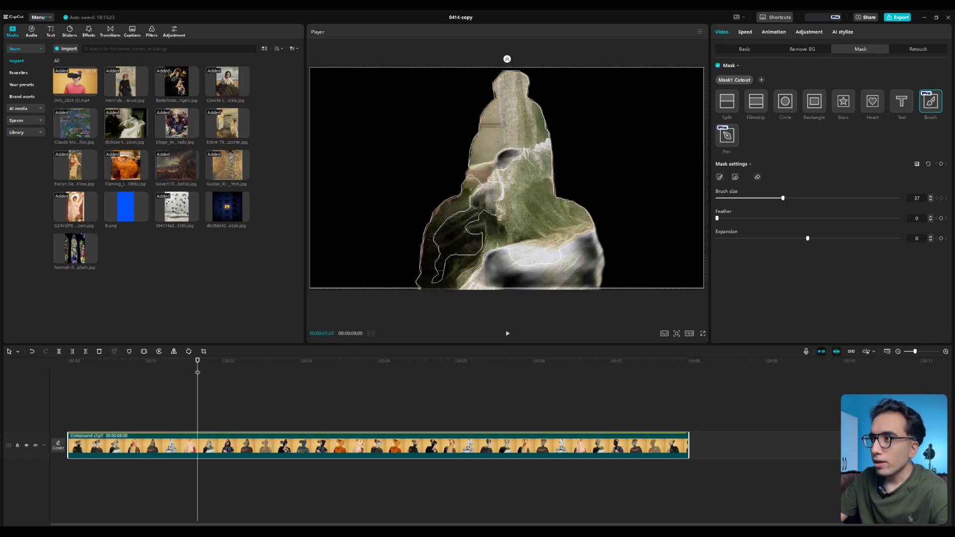
Flip the mask back and erase mask spilling outside the figure at 01:22 with Quick erase.
click(916, 164)
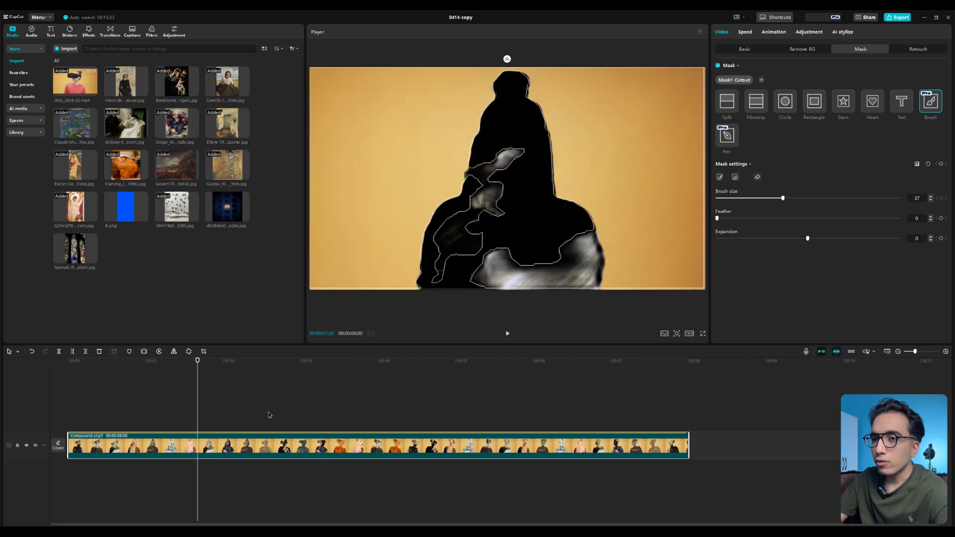
click(194, 363)
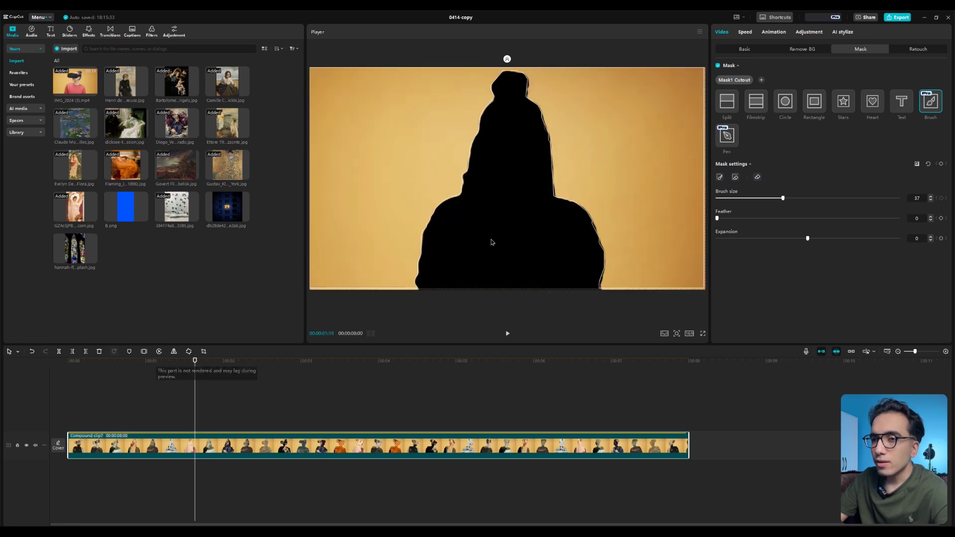
click(202, 361)
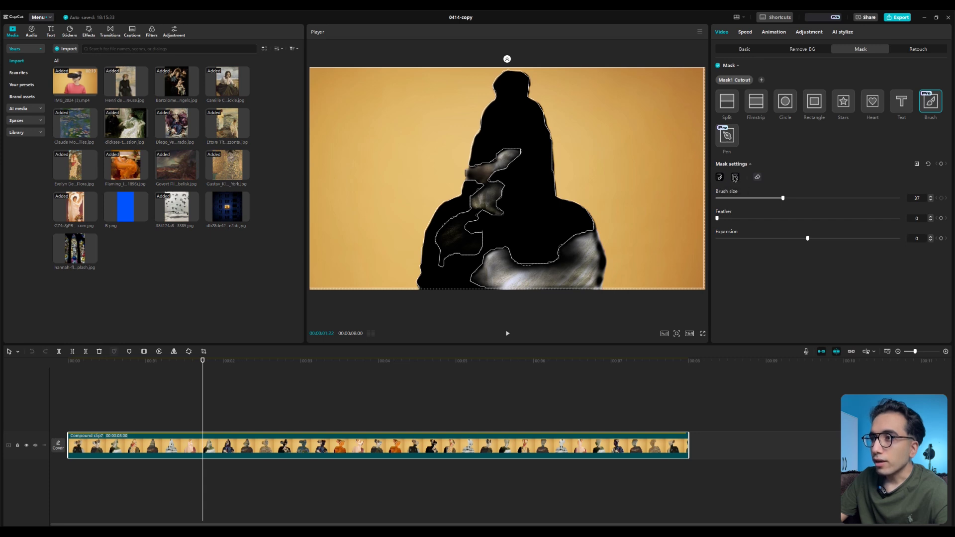
click(735, 178)
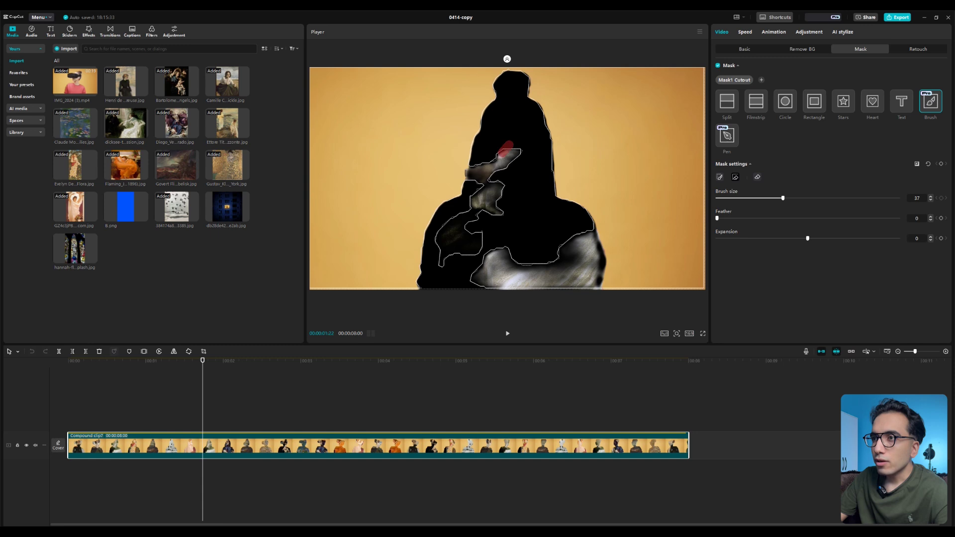
drag(488, 185, 486, 289)
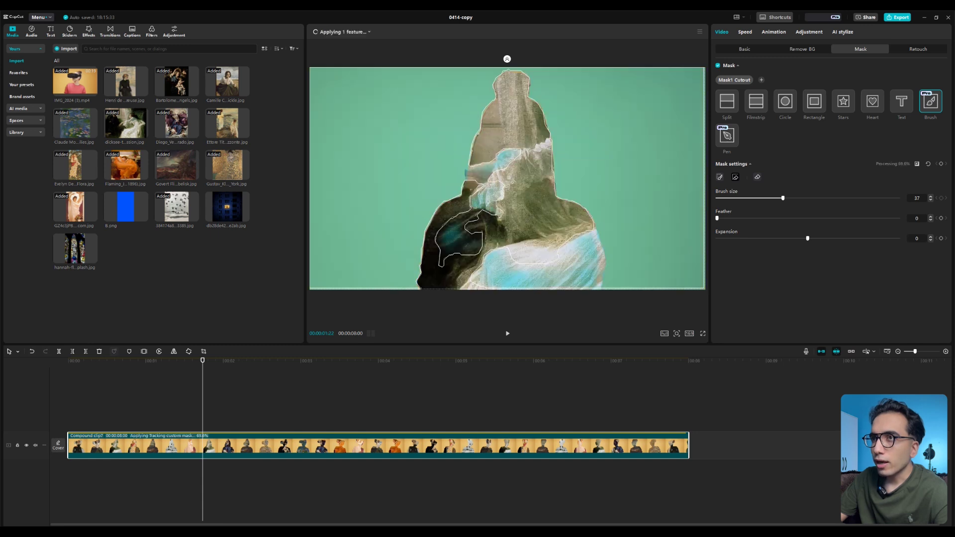
On later frames up to 02:12, extend the mask down the figure and over the hair bun.
drag(203, 360, 240, 360)
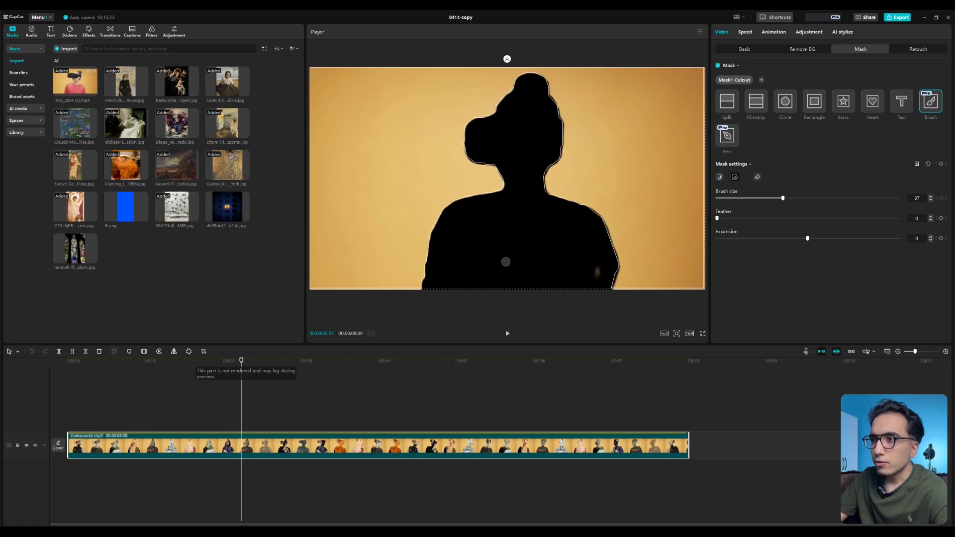
drag(595, 260, 593, 283)
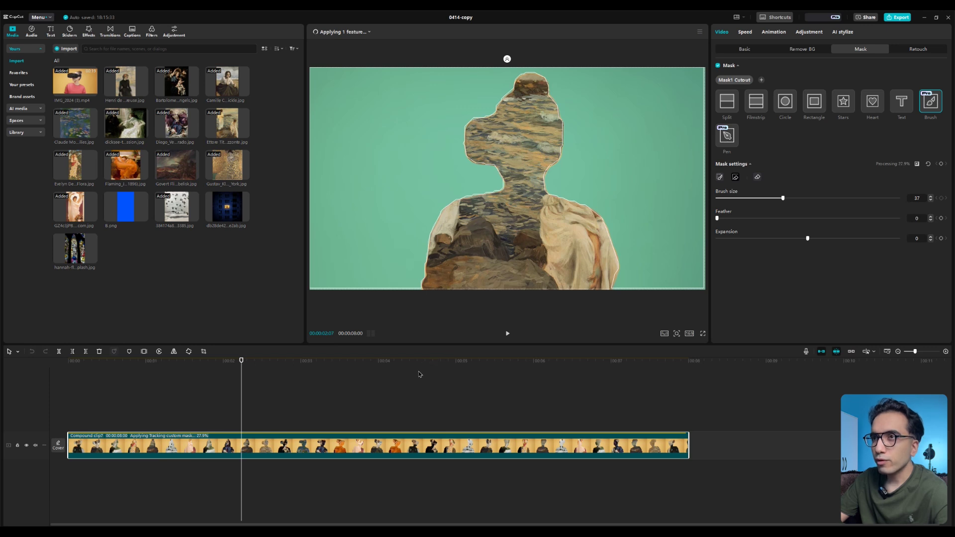
drag(241, 363, 257, 368)
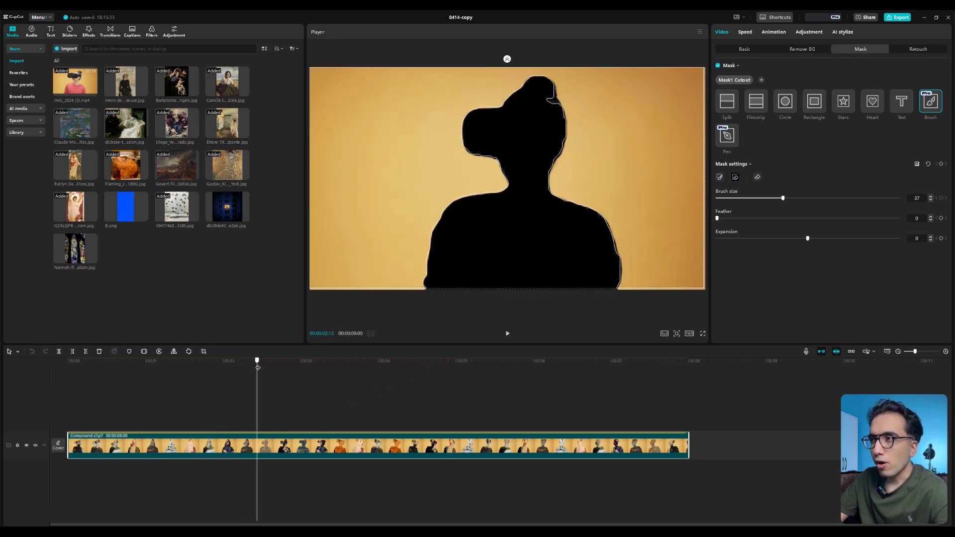
drag(537, 93, 556, 111)
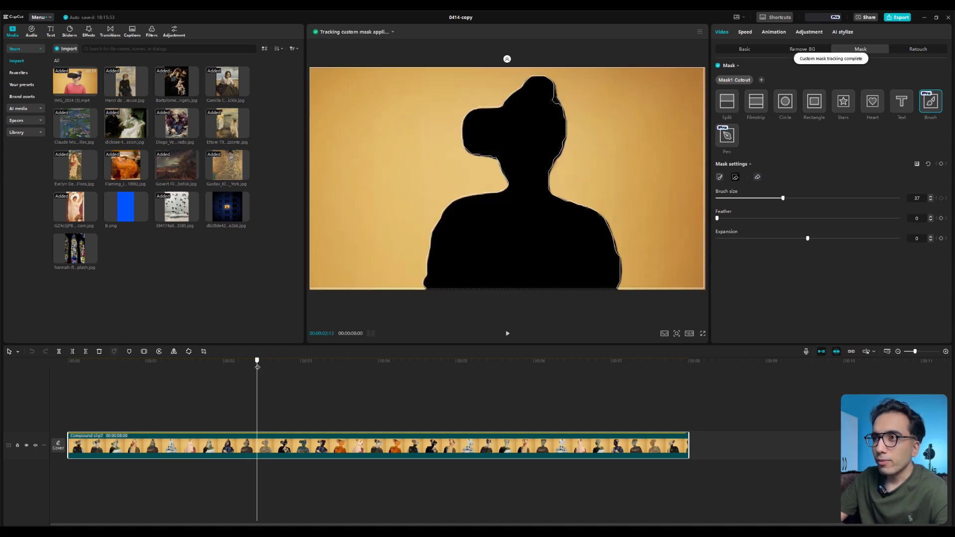
Fill the mask over the head and the headset around 03:00, checking the tracking.
drag(258, 367, 265, 368)
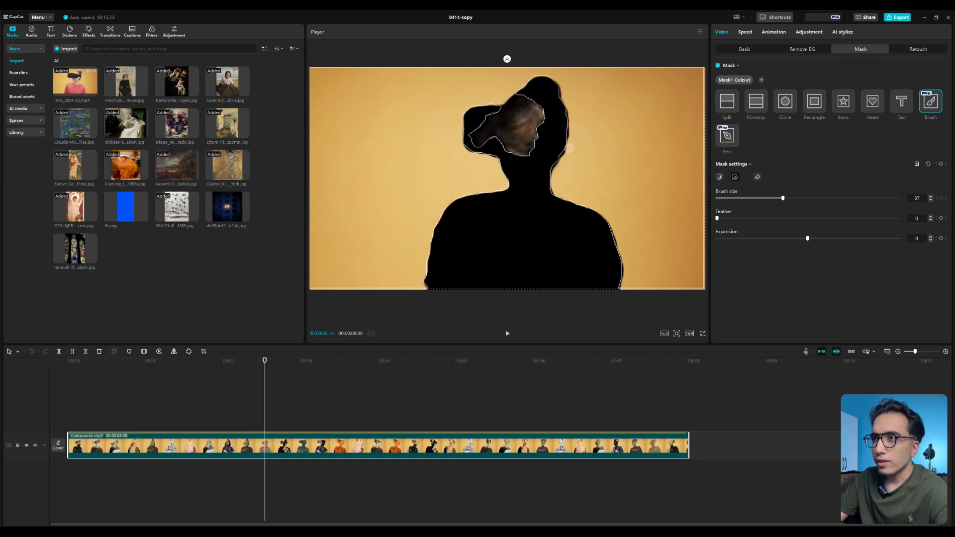
mouse_move(540, 98)
mouse_down()
mouse_move(527, 130)
mouse_move(502, 148)
mouse_move(477, 127)
mouse_move(522, 107)
mouse_up()
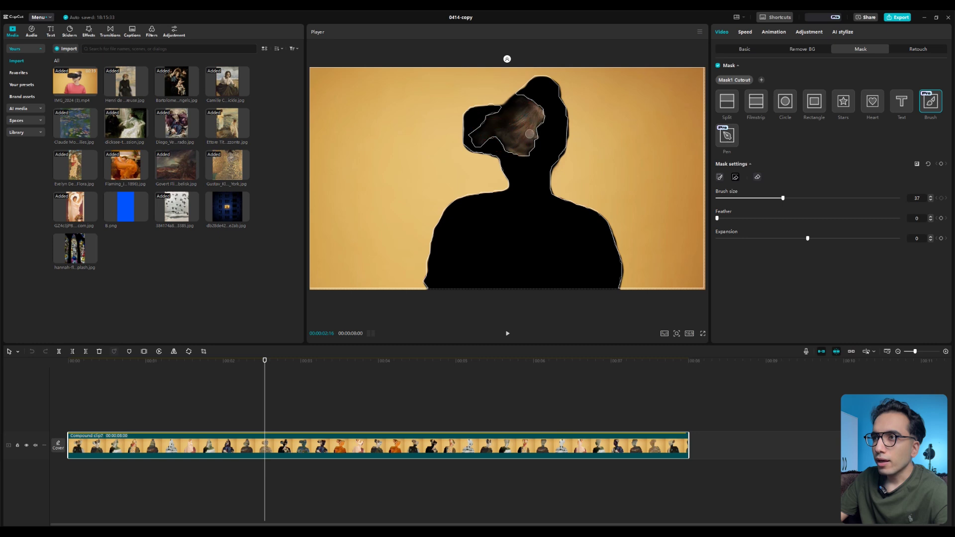
drag(264, 360, 303, 363)
mouse_move(485, 267)
mouse_down()
mouse_move(504, 254)
mouse_move(495, 269)
mouse_up()
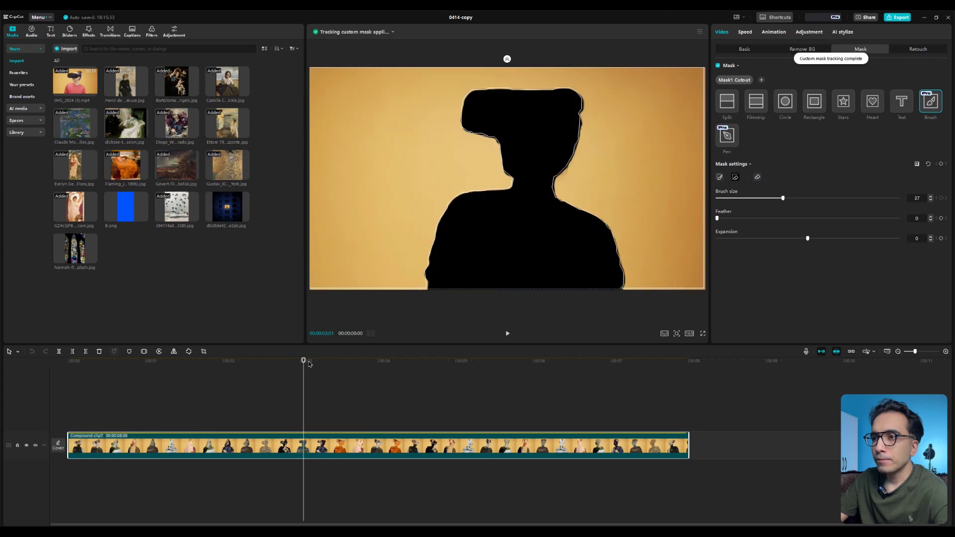
drag(303, 362, 314, 365)
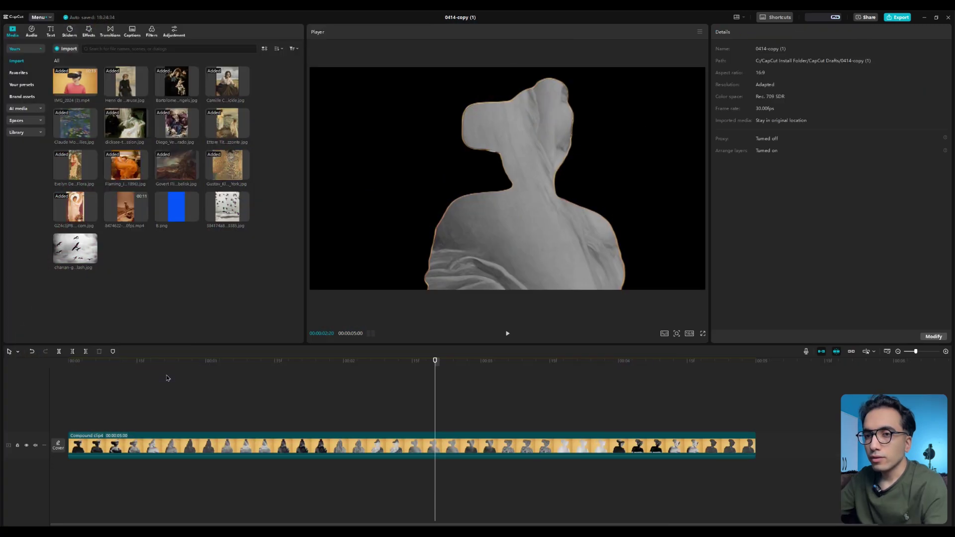
Open project 0414-copy (1) and place the blue 8.png image beneath the compound clip.
click(77, 377)
key(space)
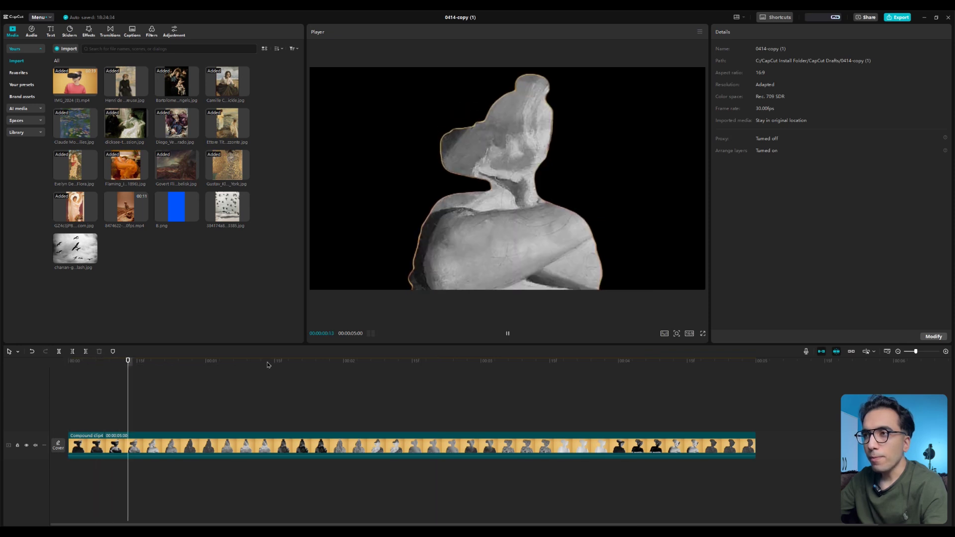
key(space)
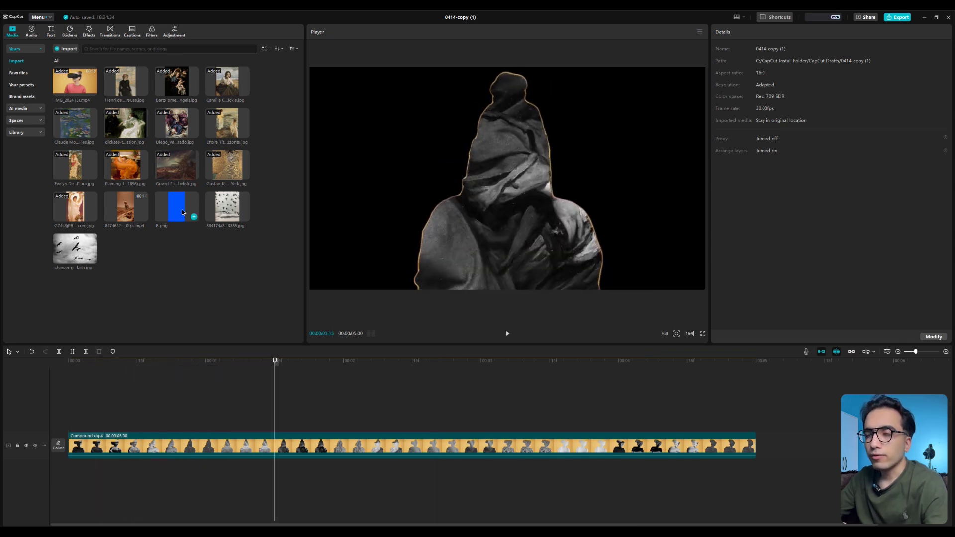
drag(179, 214, 103, 386)
click(122, 424)
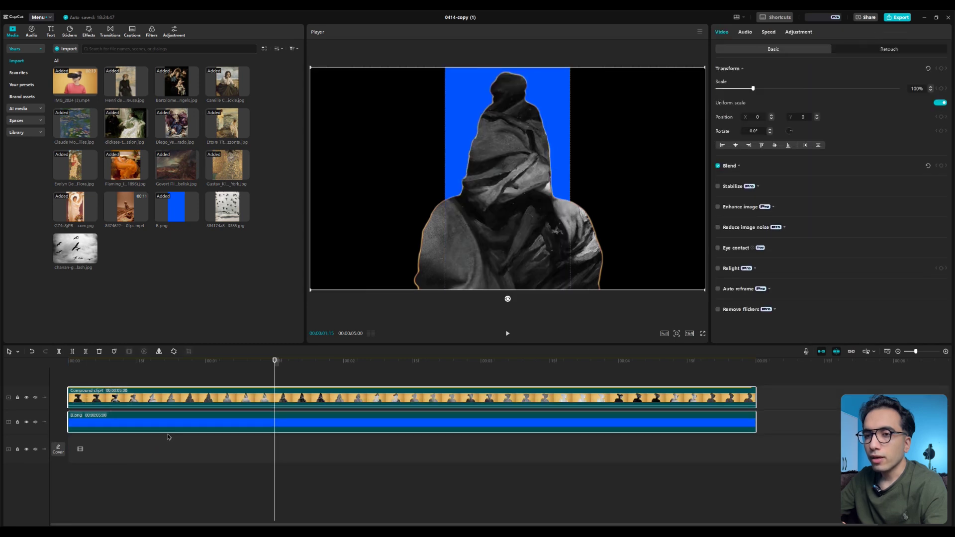
drag(147, 424, 143, 450)
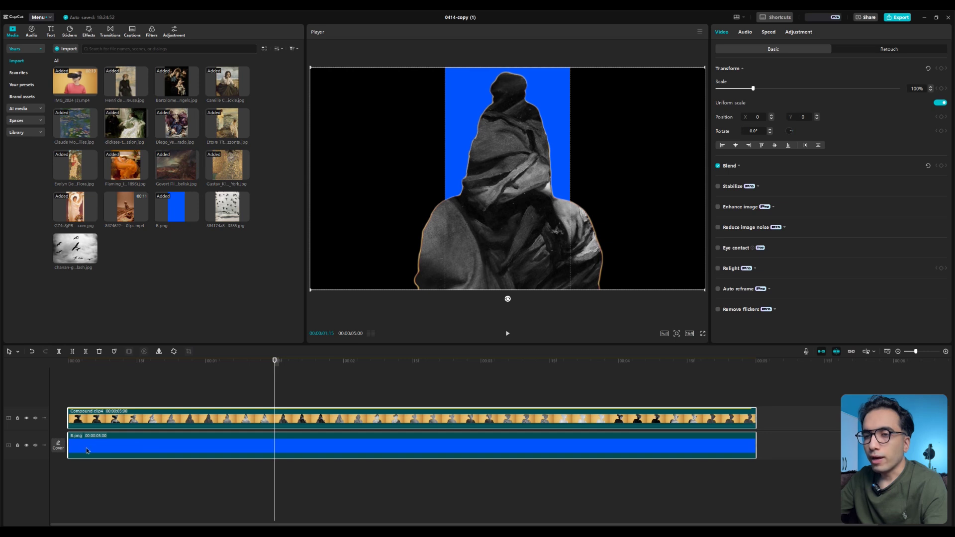
Rotate the blue 8.png background 90° and scale it to 178%.
click(223, 447)
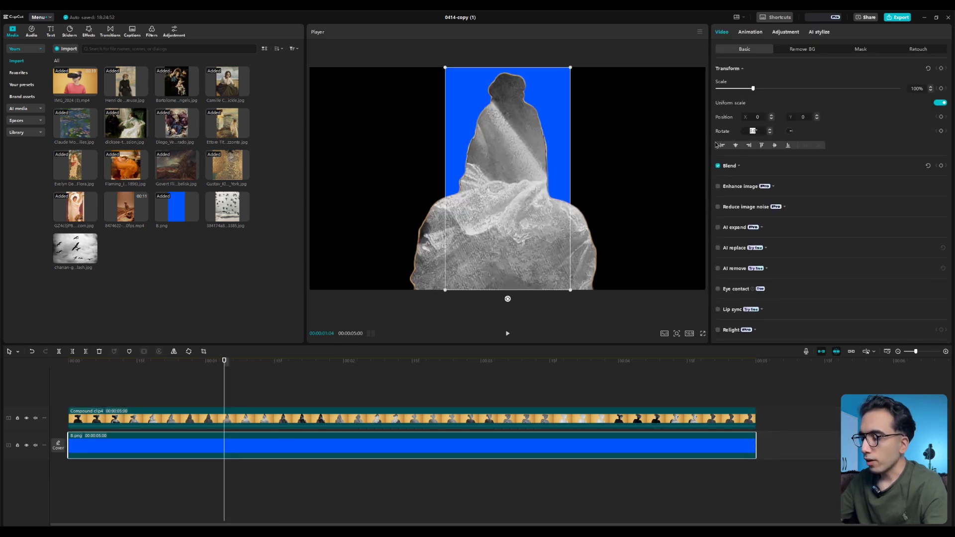
text(90)
key(Return)
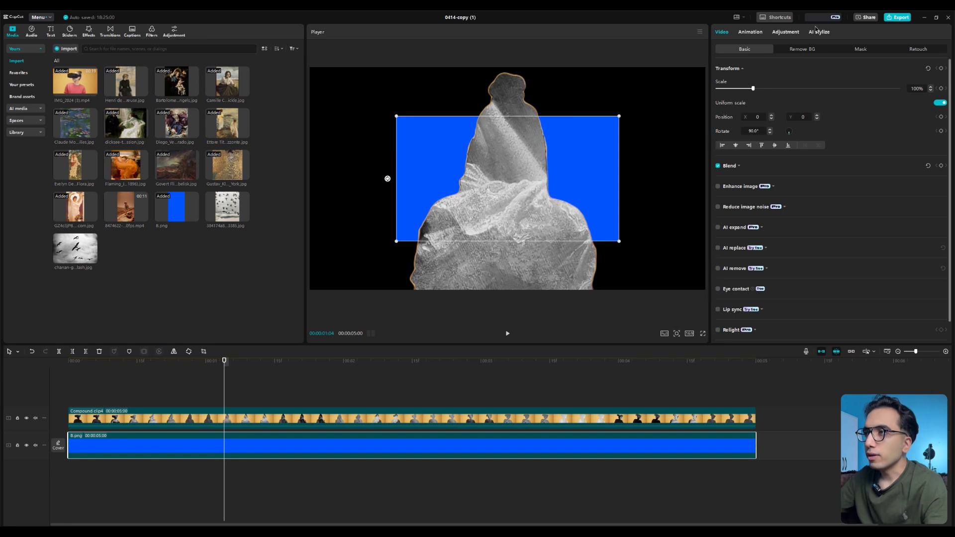
drag(757, 92, 783, 96)
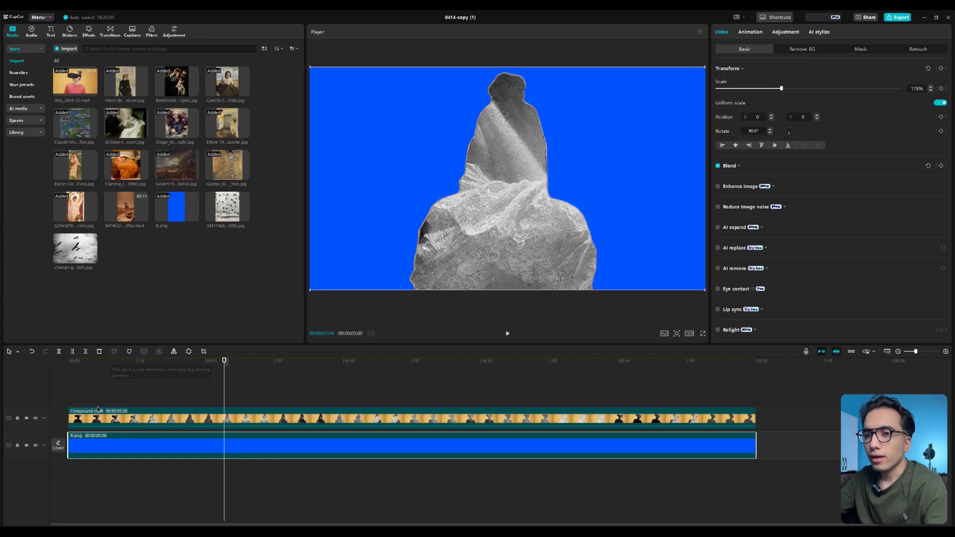
click(99, 371)
key(space)
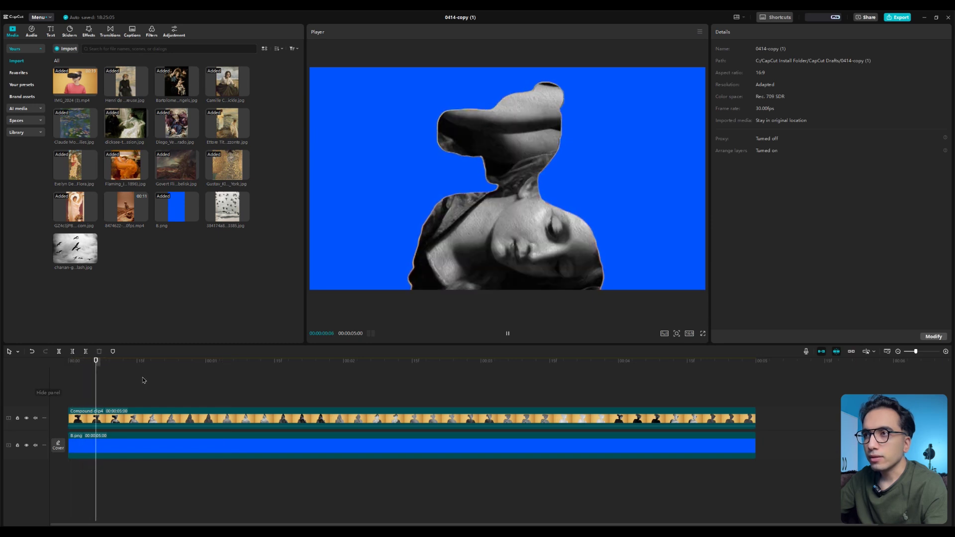
click(255, 393)
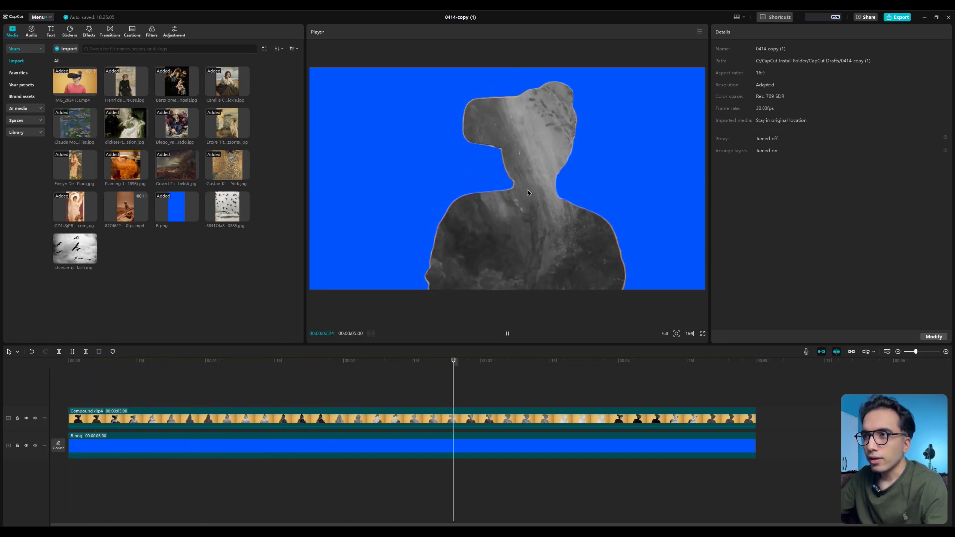
key(space)
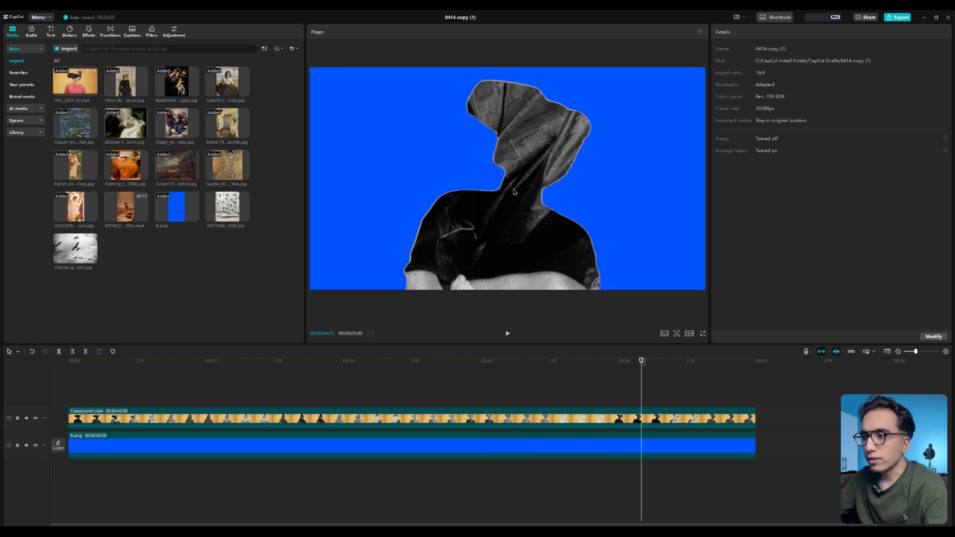
click(624, 418)
click(129, 373)
key(Home)
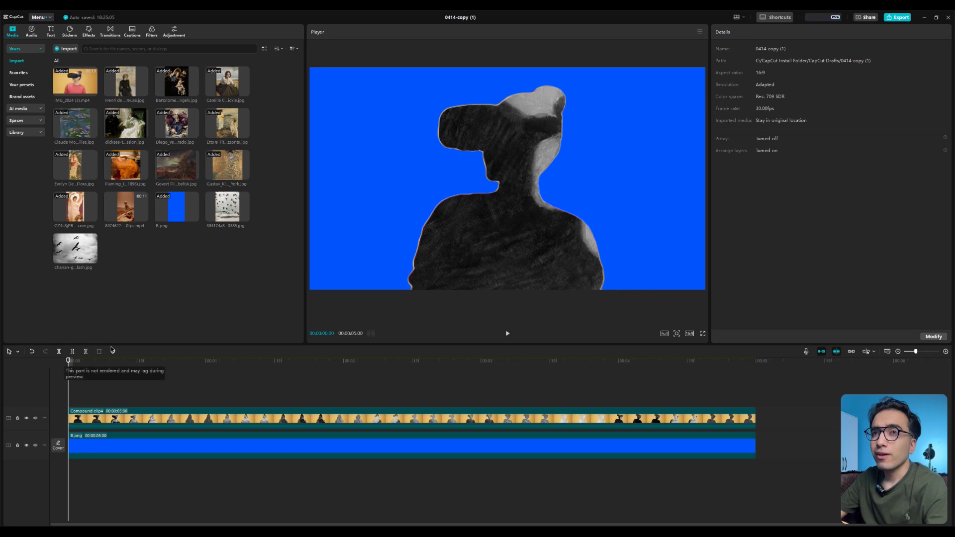
mouse_move(73, 121)
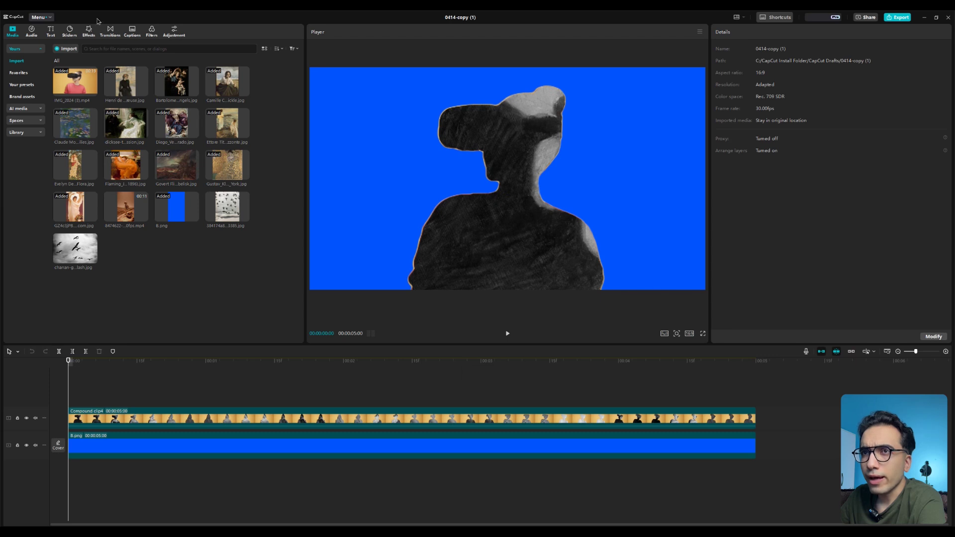
Add the DV texture effect from Video effects > Screen and stretch it across all 5 seconds.
click(89, 31)
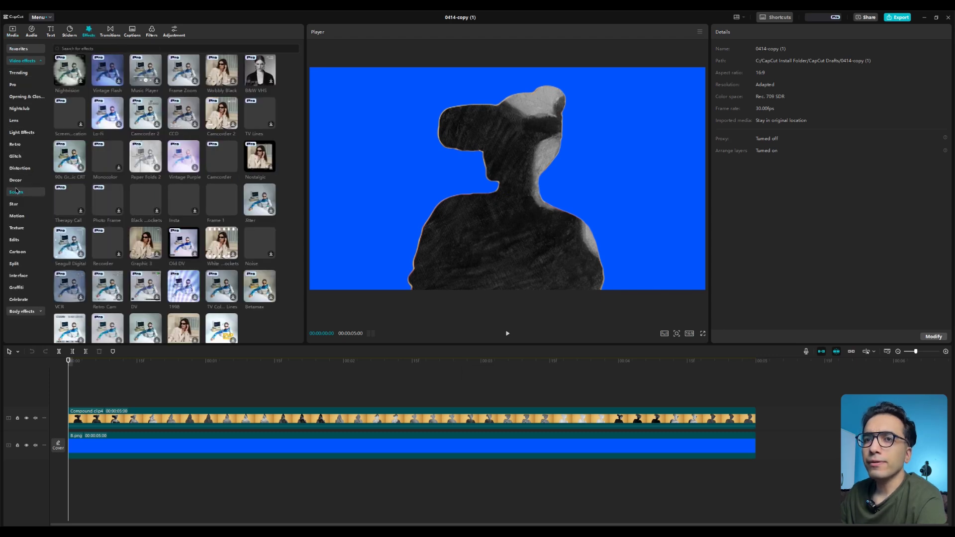
scroll(149, 209, down, 1)
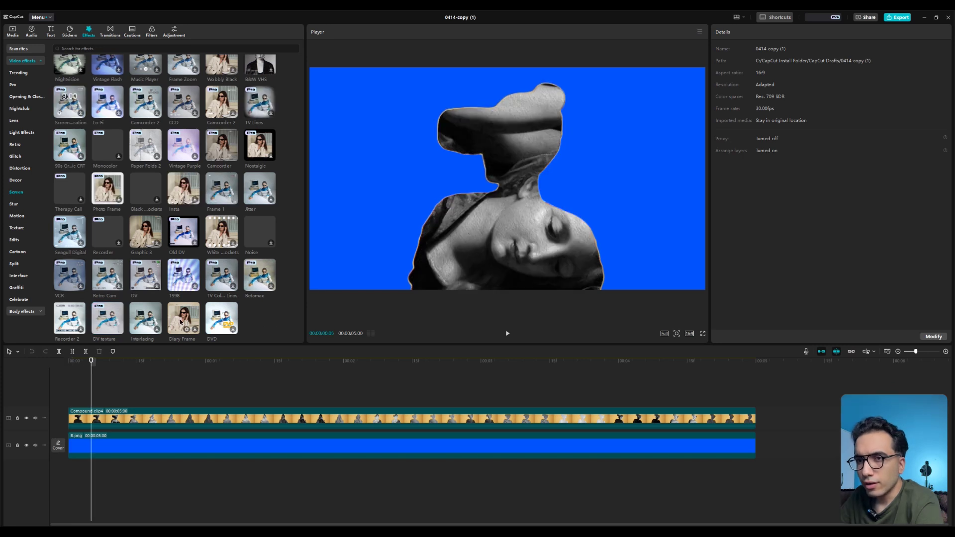
drag(111, 319, 58, 437)
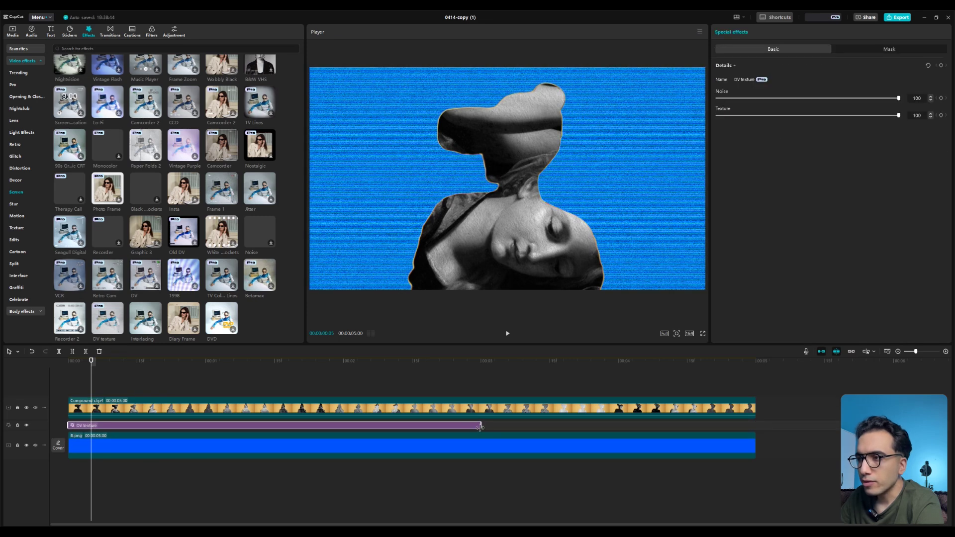
drag(480, 427, 754, 427)
click(130, 397)
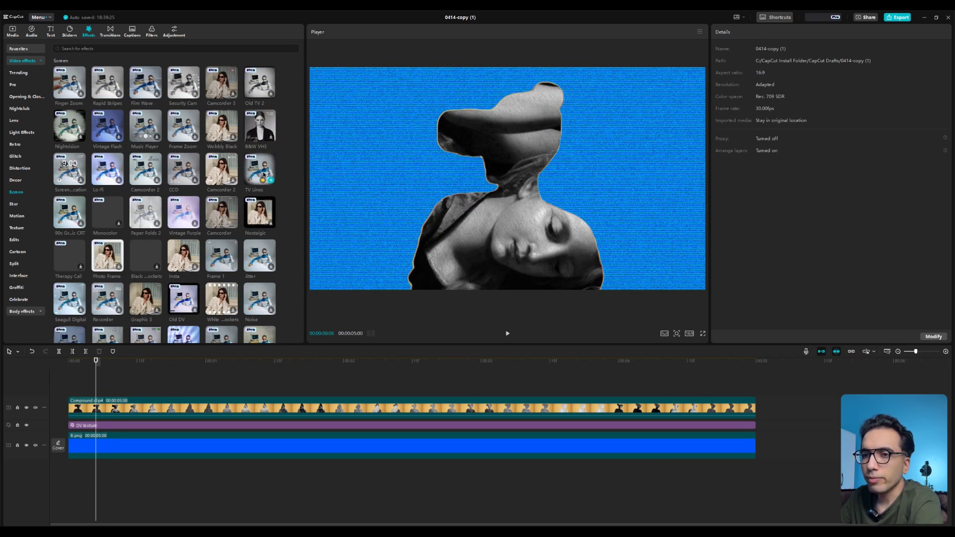
Apply TV Lines to the silhouette clip with Twist 7 and Range 0, then preview from the start.
drag(263, 179, 142, 408)
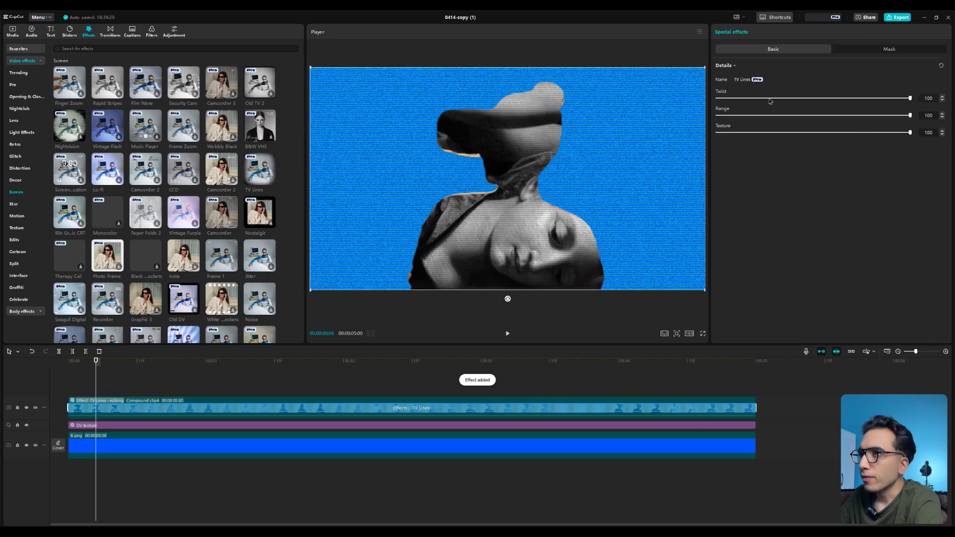
drag(768, 99, 735, 125)
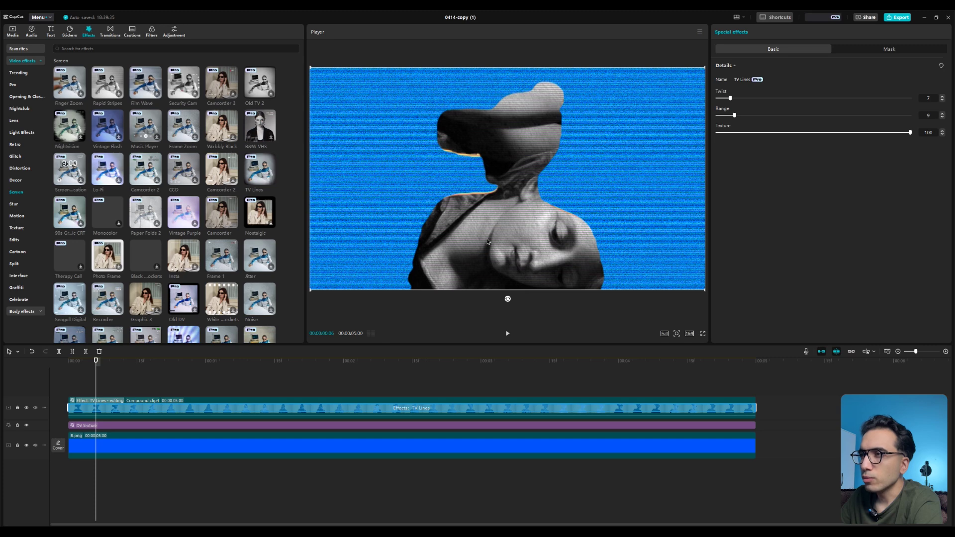
drag(96, 376, 48, 386)
click(92, 375)
key(space)
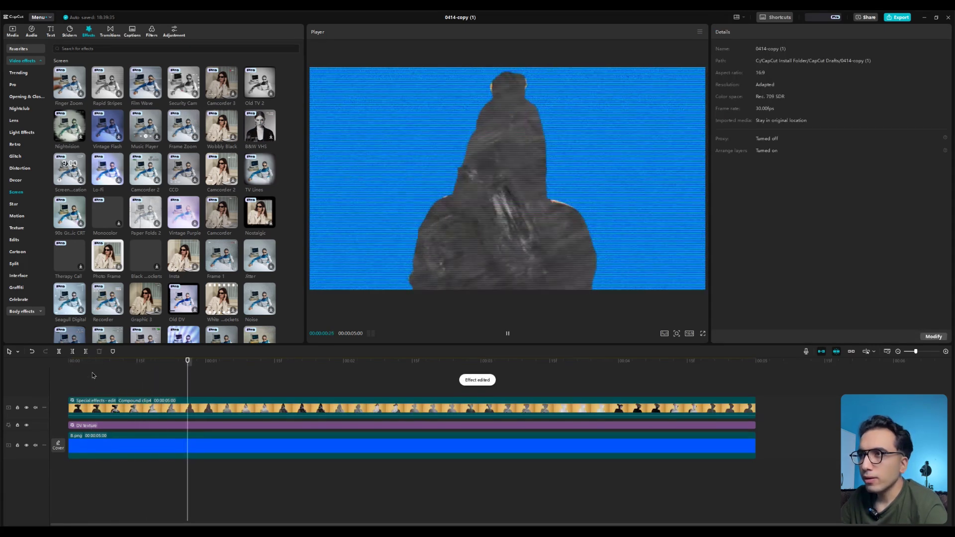
key(space)
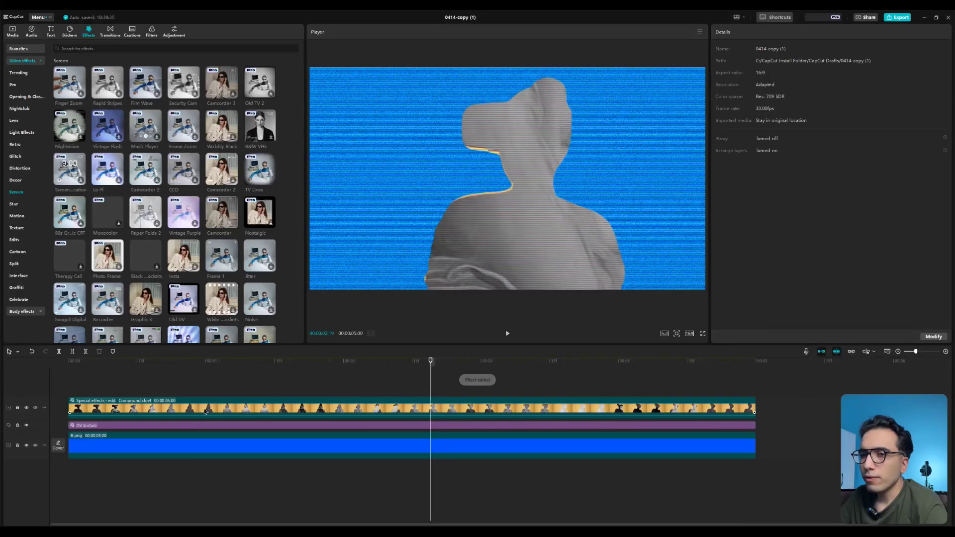
Soften the DV texture to Noise 40 and Texture 39 and preview the result.
click(165, 427)
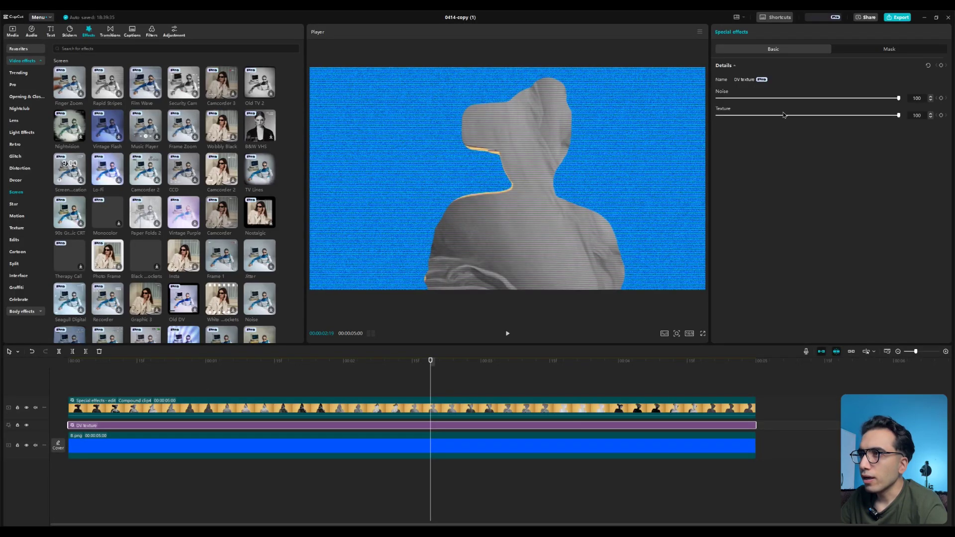
drag(802, 98, 788, 116)
key(space)
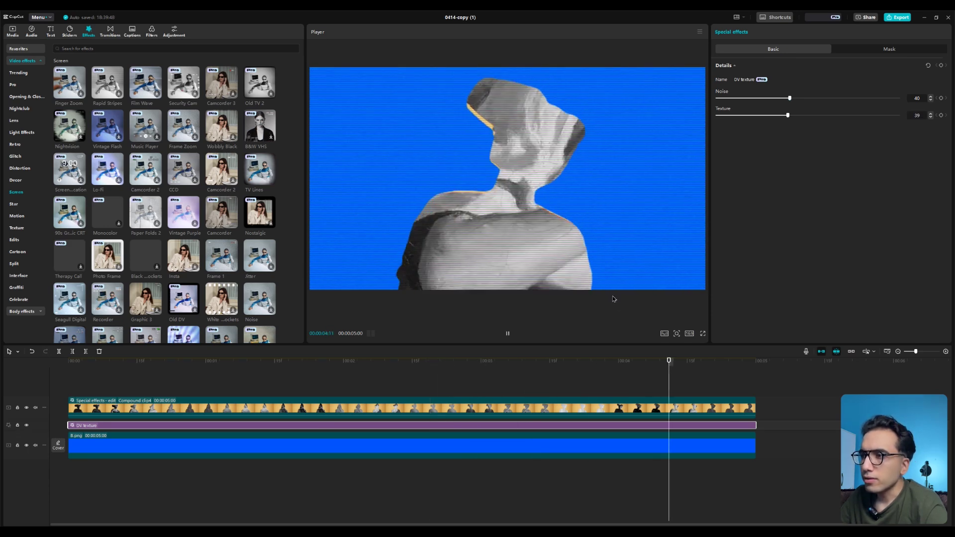
key(space)
click(598, 450)
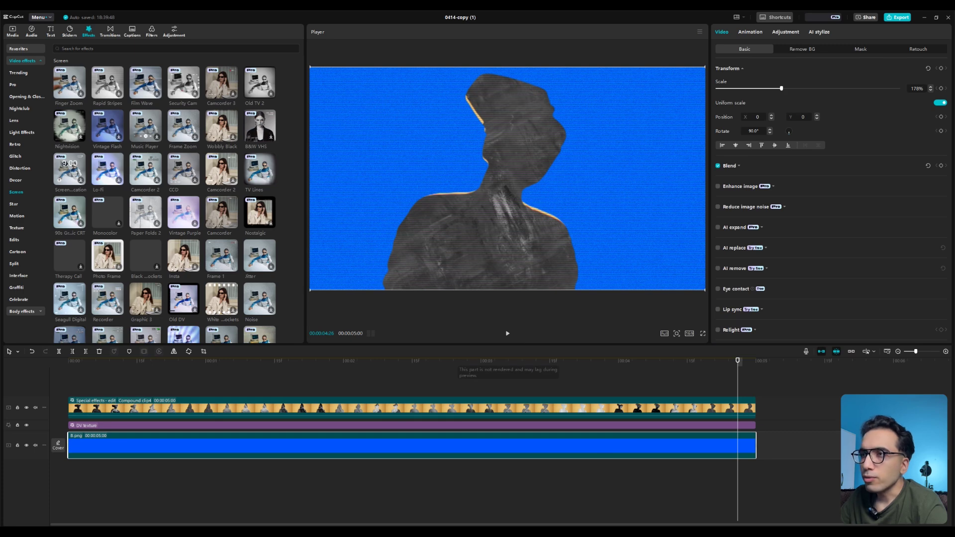
Give the blue background a Vignette of 2 in Adjustment > Basic.
click(786, 32)
scroll(800, 243, down, 5)
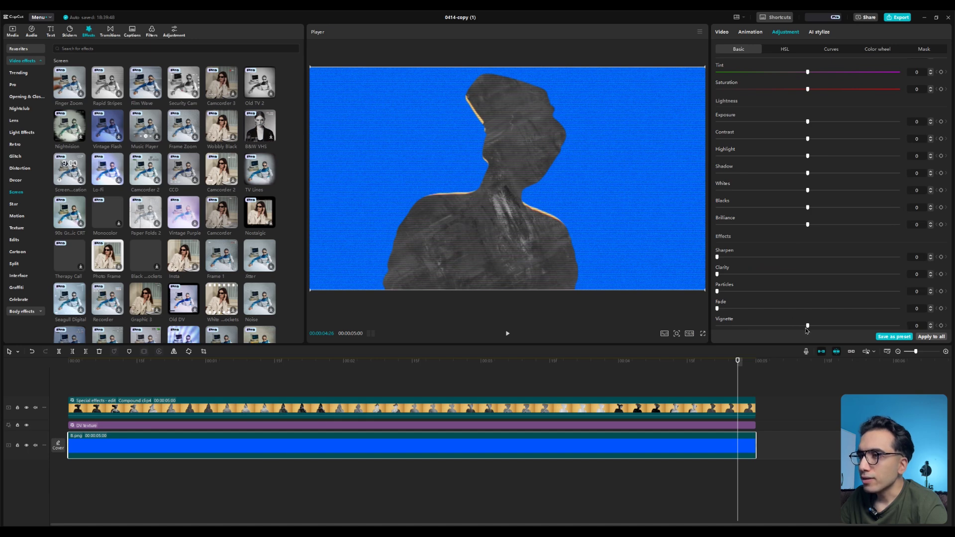
drag(808, 327, 816, 330)
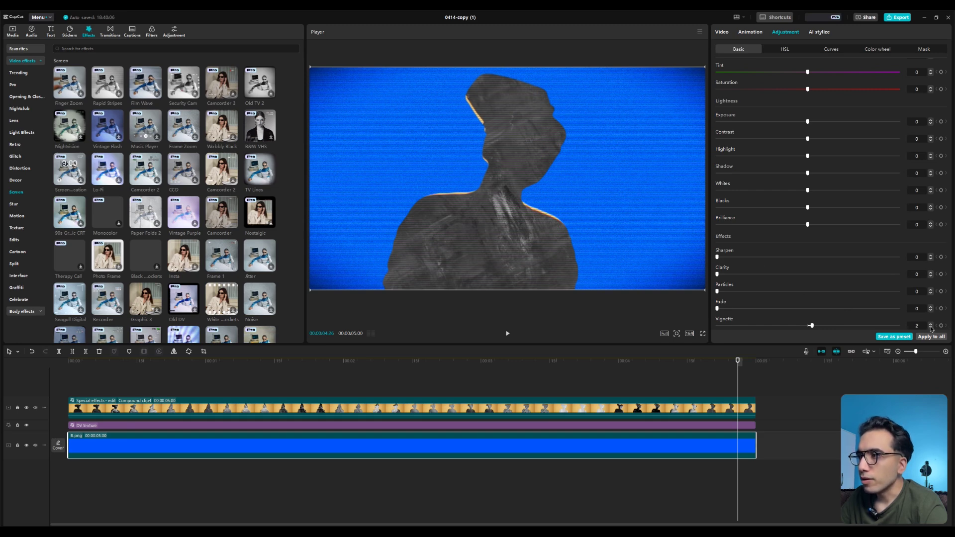
Desaturate the silhouette compound clip and drop its Contrast to -7, then replay the preview.
click(408, 140)
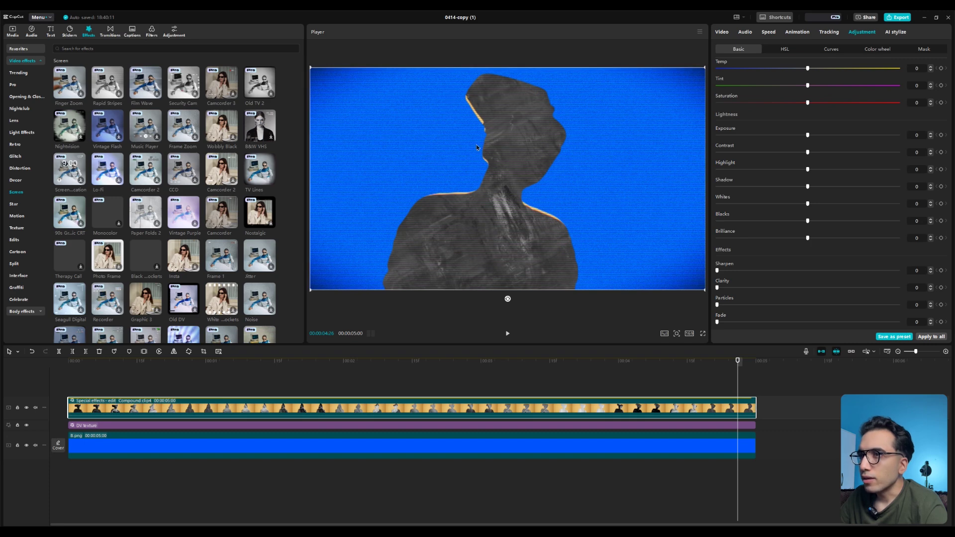
scroll(806, 119, up, 1)
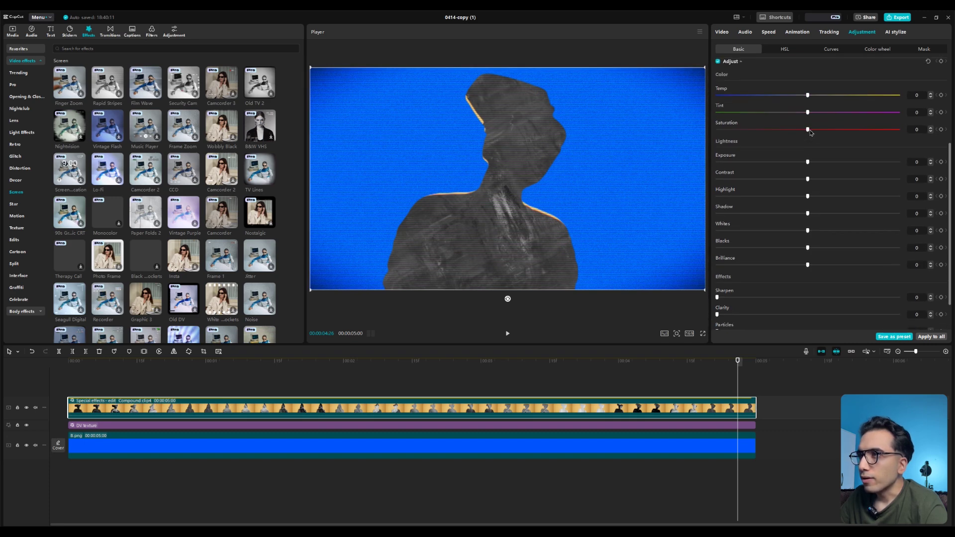
drag(807, 130, 796, 131)
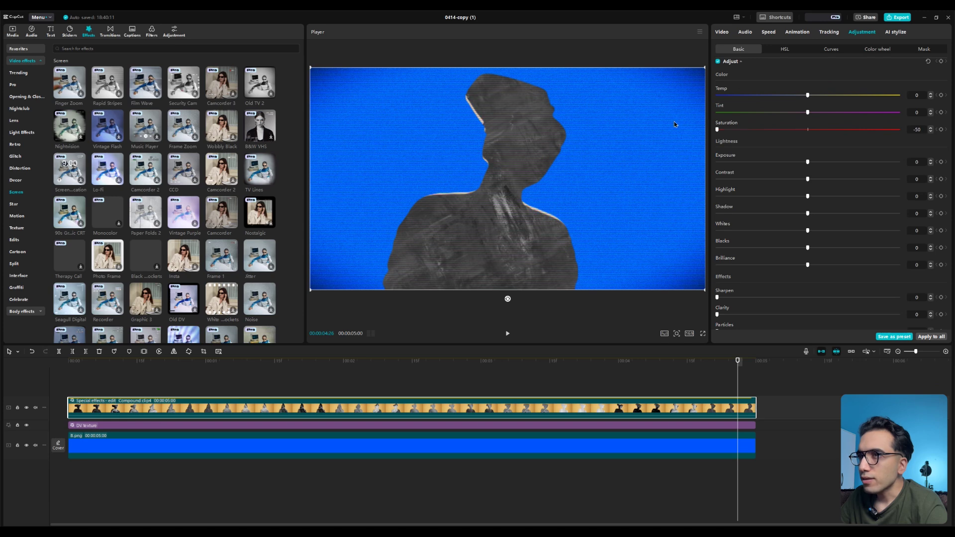
drag(808, 182, 787, 214)
drag(547, 360, 143, 360)
key(space)
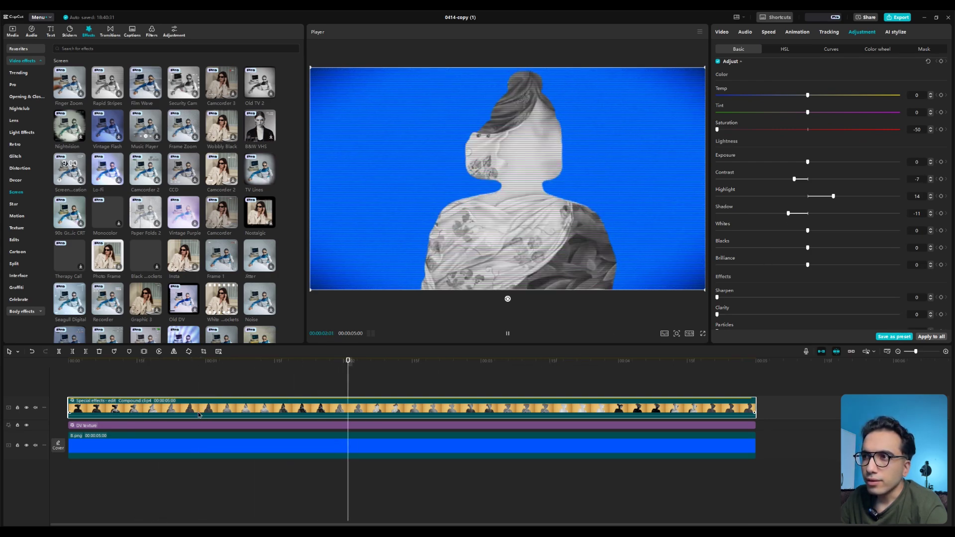
key(space)
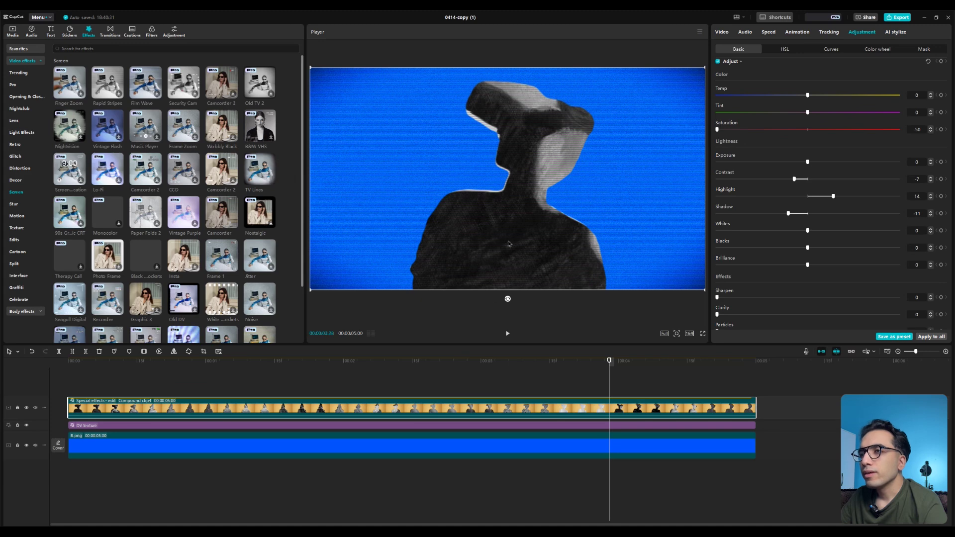